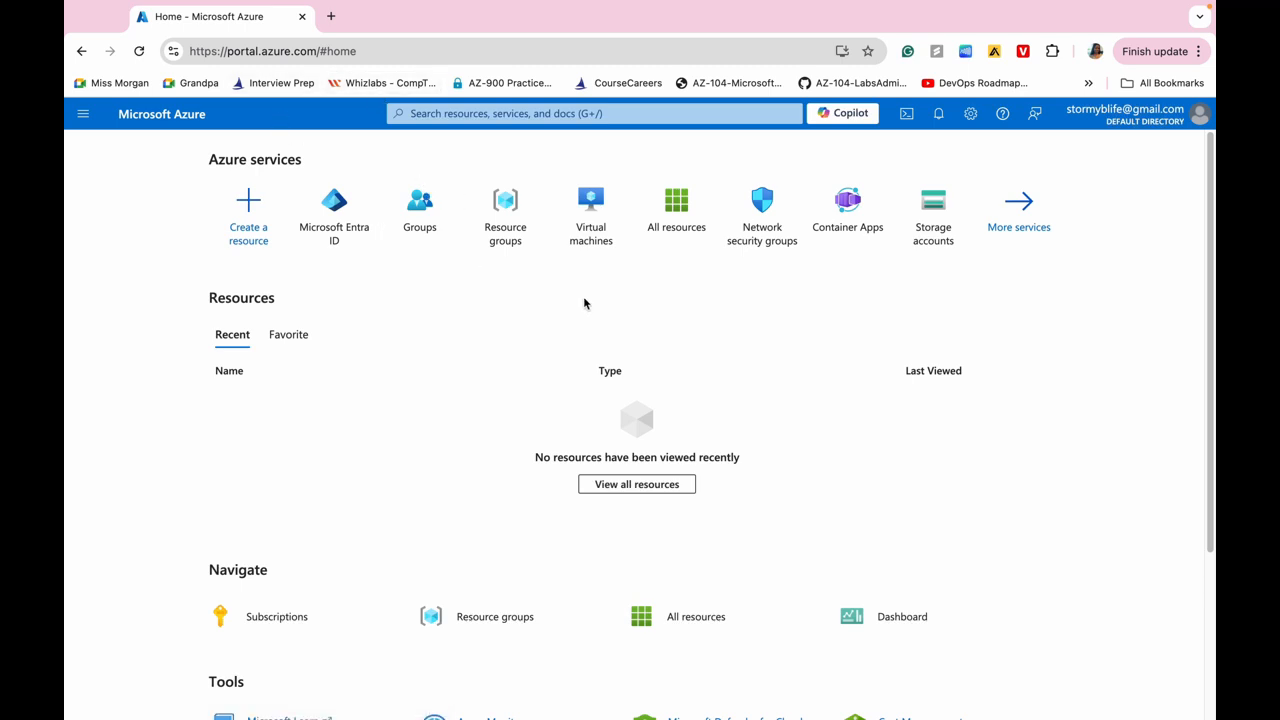
# Open Microsoft Entra ID for Default Directory and expand the Add menu to reveal the User options.
pyautogui.click(439, 114)
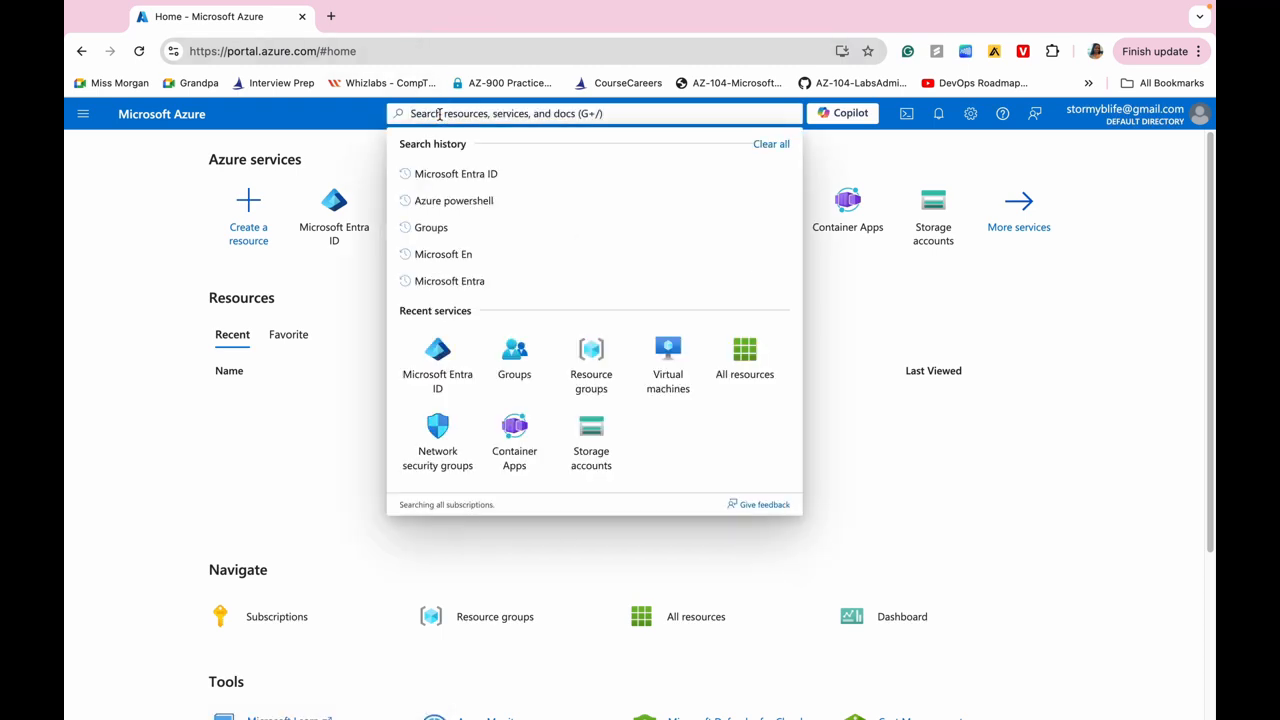
pyautogui.click(468, 178)
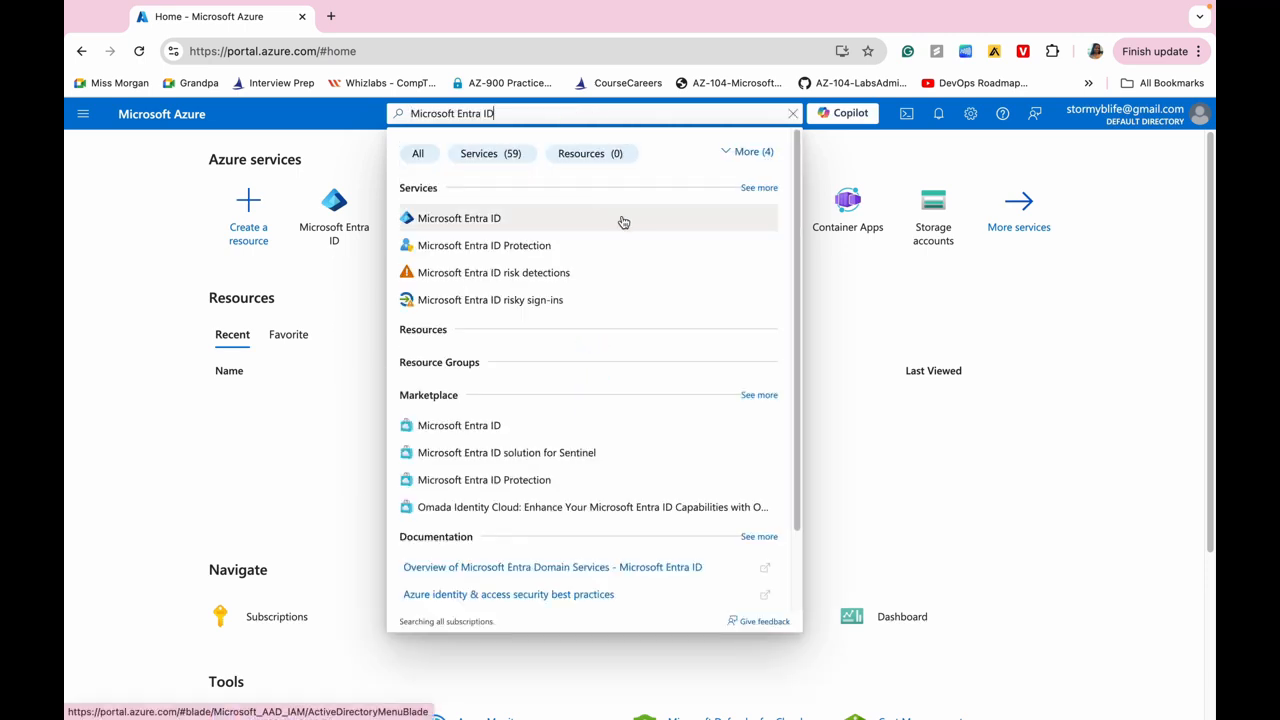
pyautogui.click(511, 228)
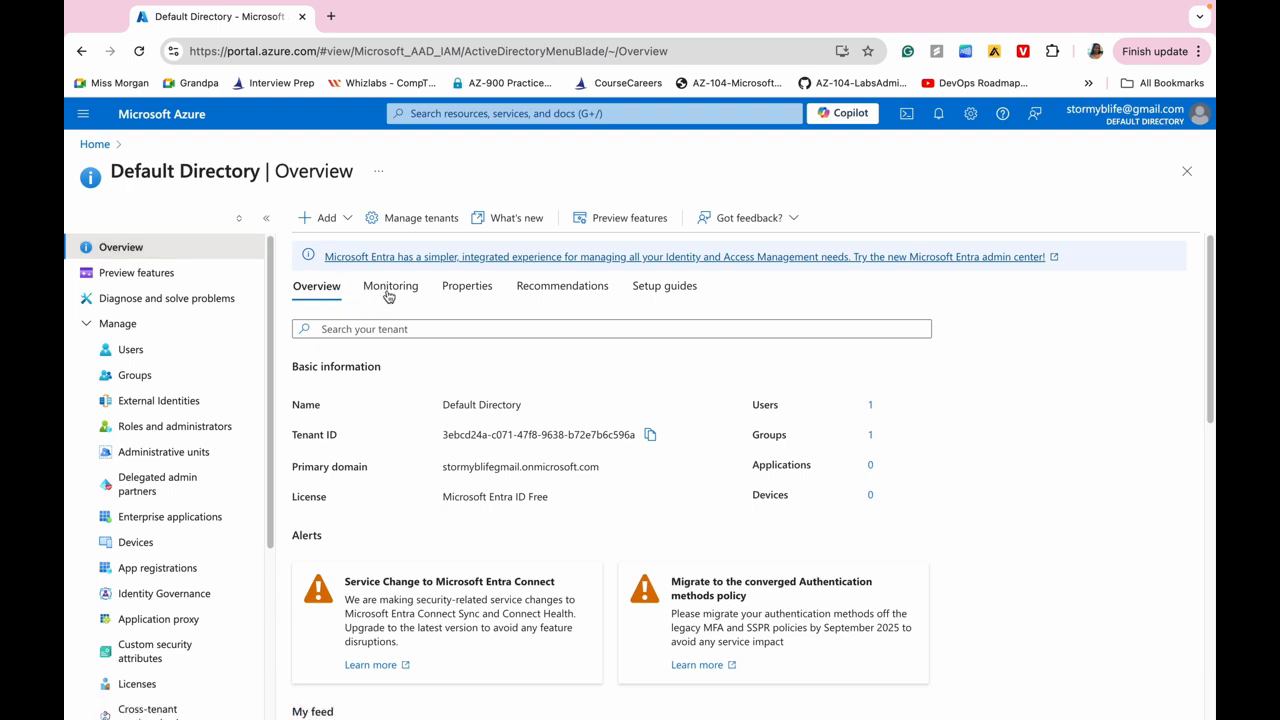
pyautogui.click(334, 220)
pyautogui.moveTo(343, 249)
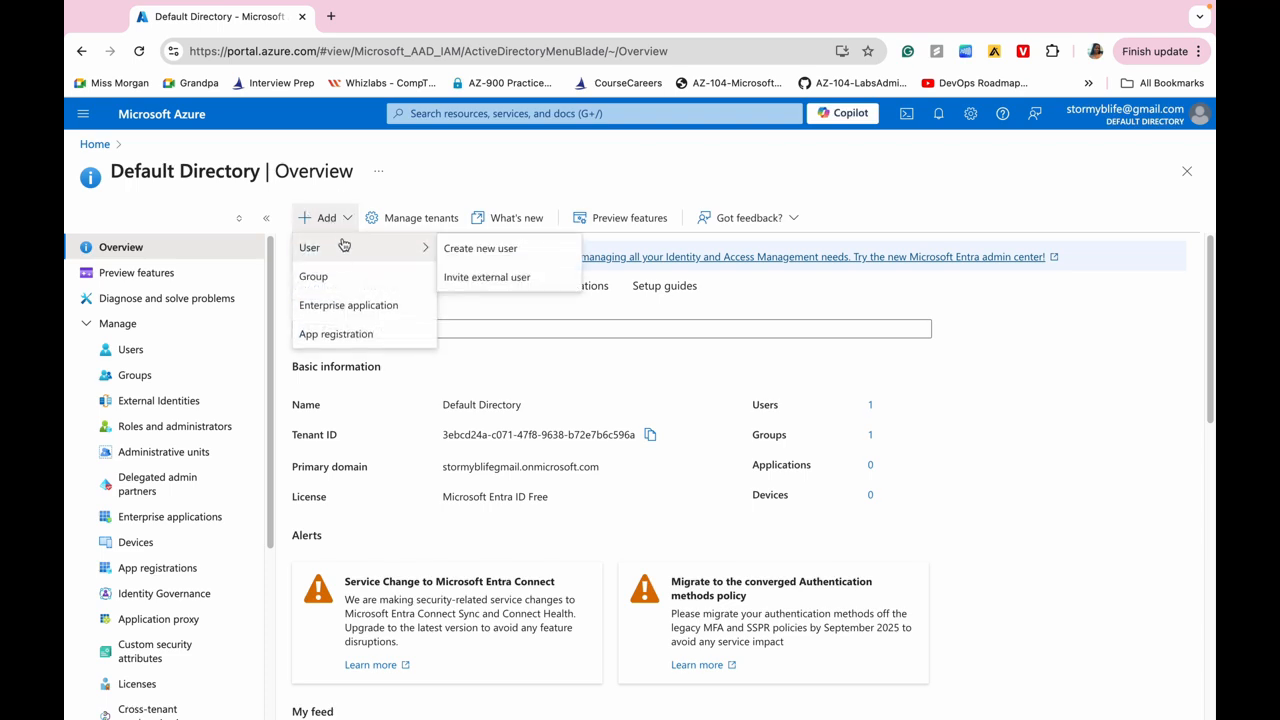
# Start a new internal user with principal and display name az104-user1, checking the auto-generated password.
pyautogui.click(479, 252)
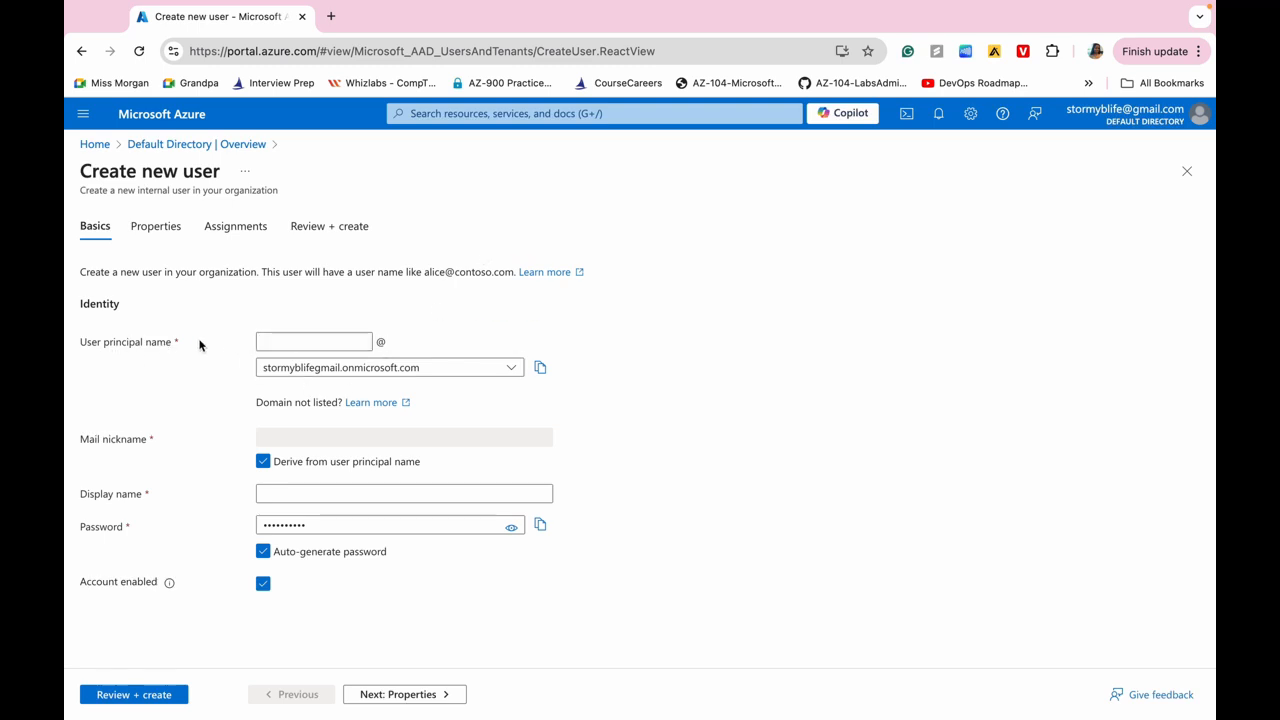
pyautogui.click(288, 342)
pyautogui.write('az')
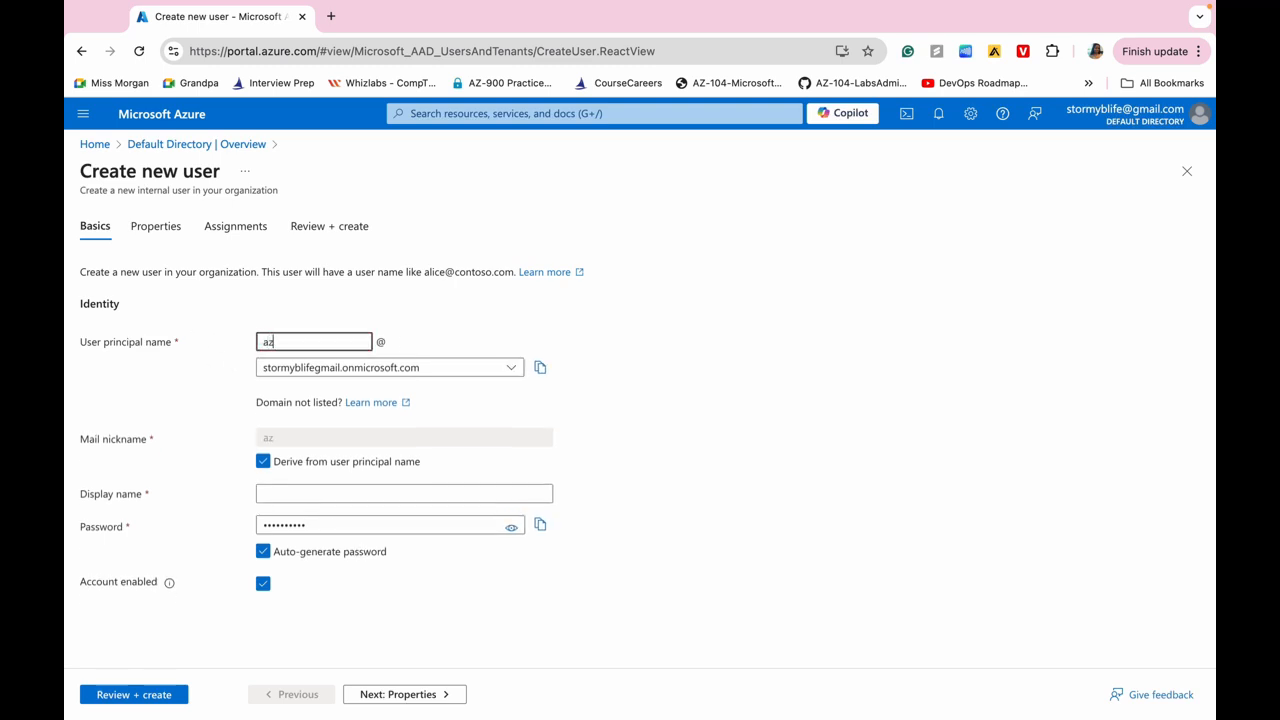
pyautogui.write('104-user1')
pyautogui.click(277, 496)
pyautogui.write('az104-user')
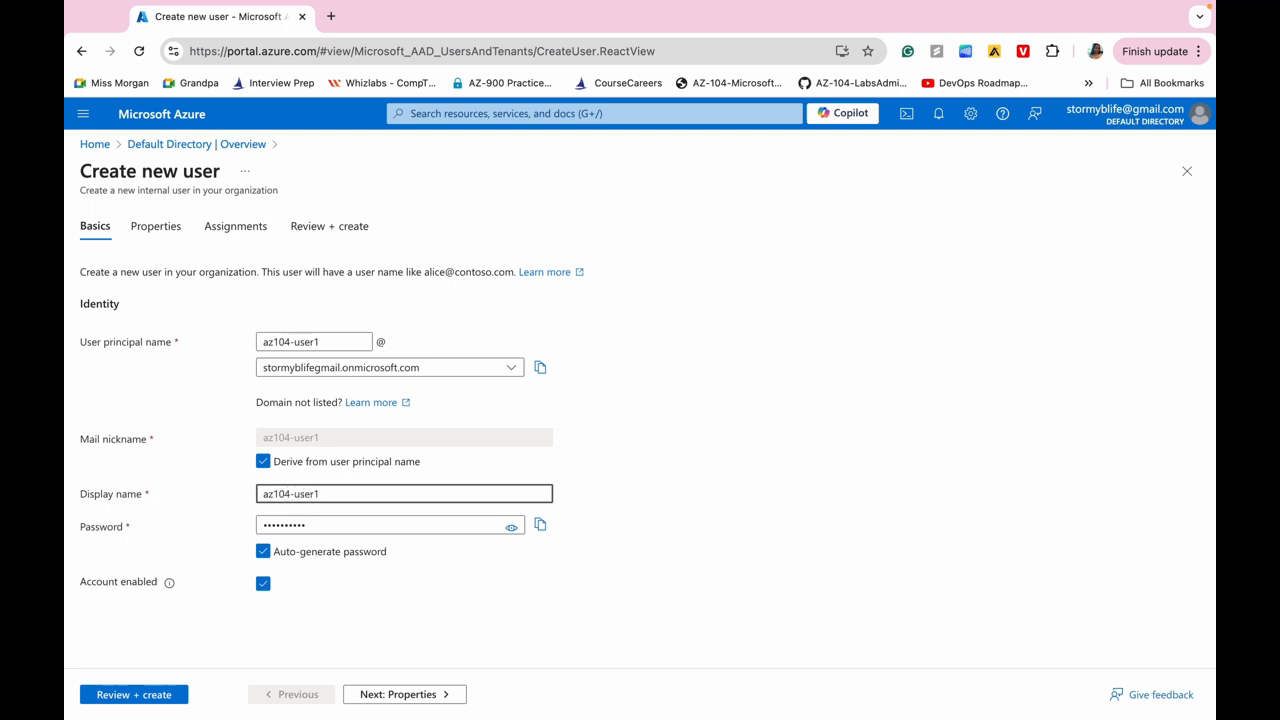
pyautogui.click(511, 527)
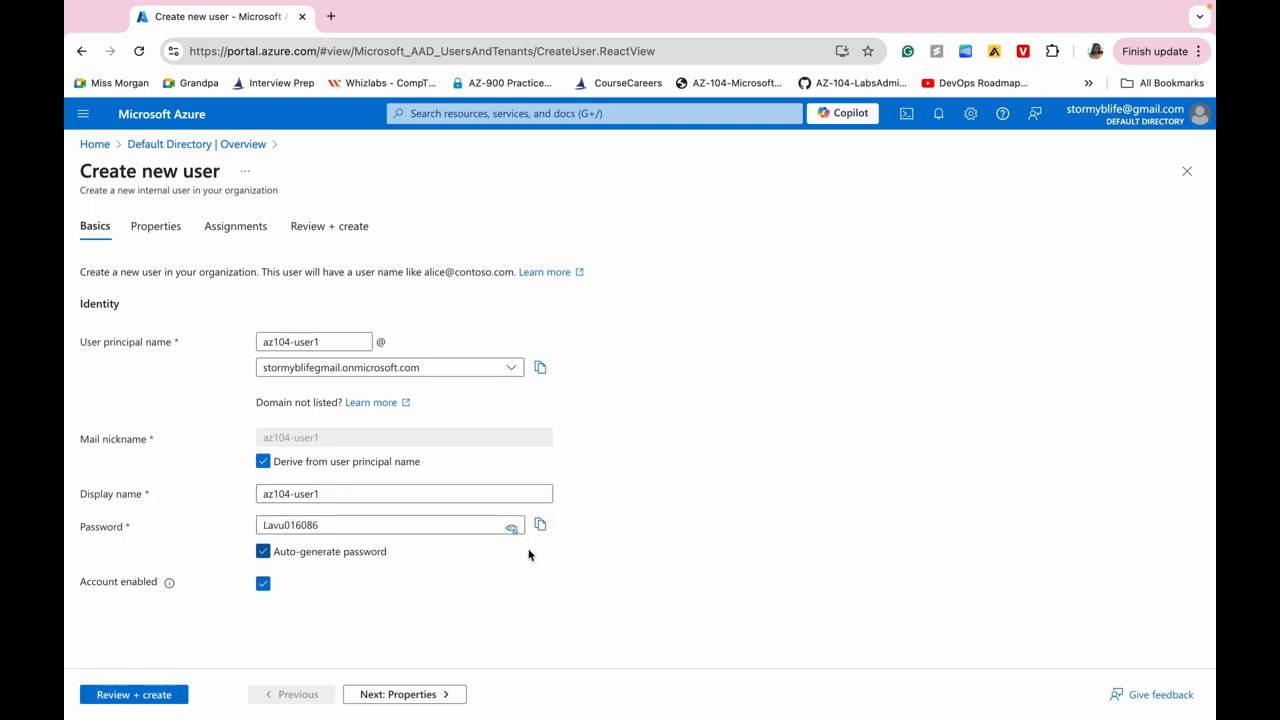
pyautogui.click(511, 528)
pyautogui.click(405, 694)
# Set the user's job title IT Lab Administrator, department IT and usage location United States.
pyautogui.click(289, 301)
pyautogui.click(291, 466)
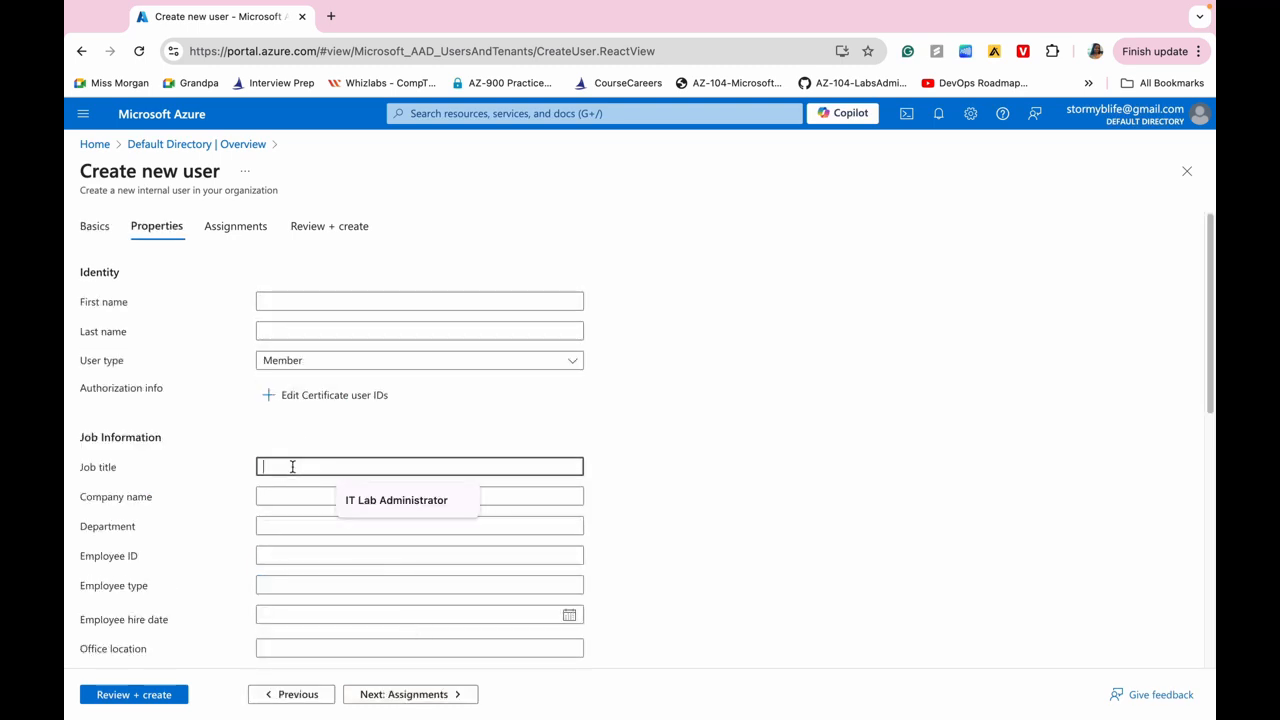
pyautogui.write('IT Lab Administrator')
pyautogui.click(378, 498)
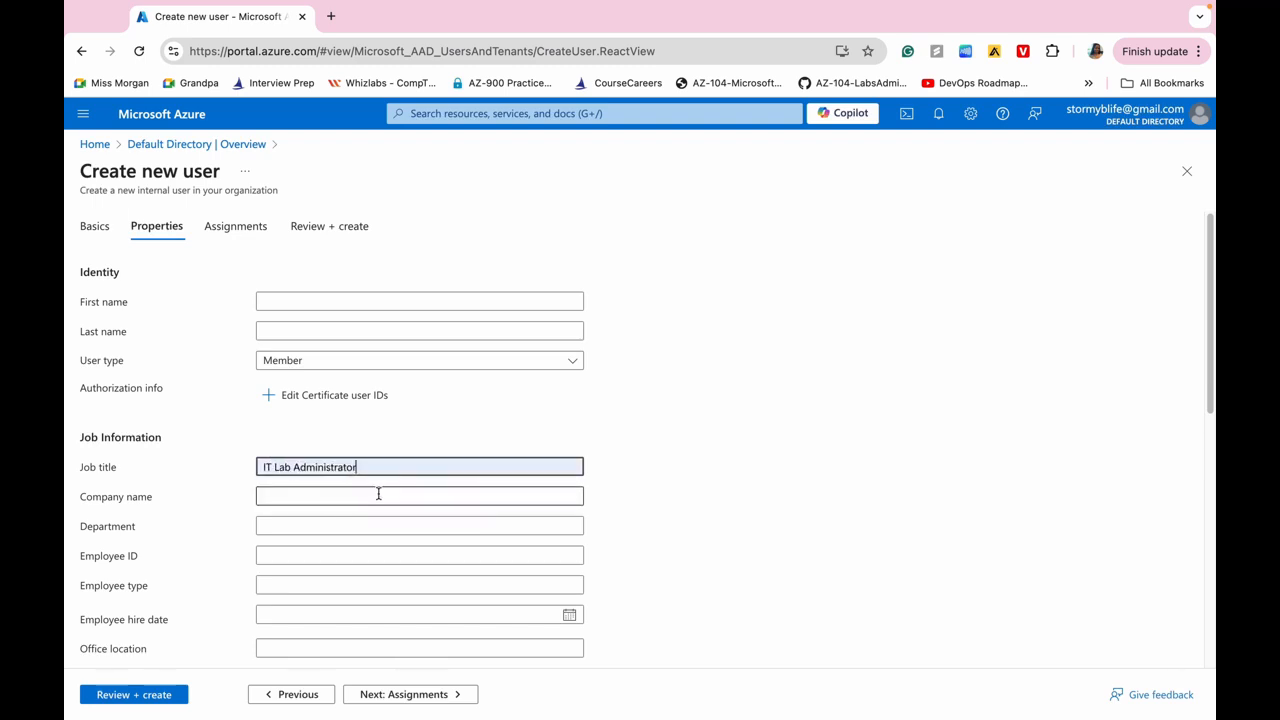
pyautogui.click(287, 525)
pyautogui.press('Down')
pyautogui.press('Return')
pyautogui.scroll(-3, 295, 550)
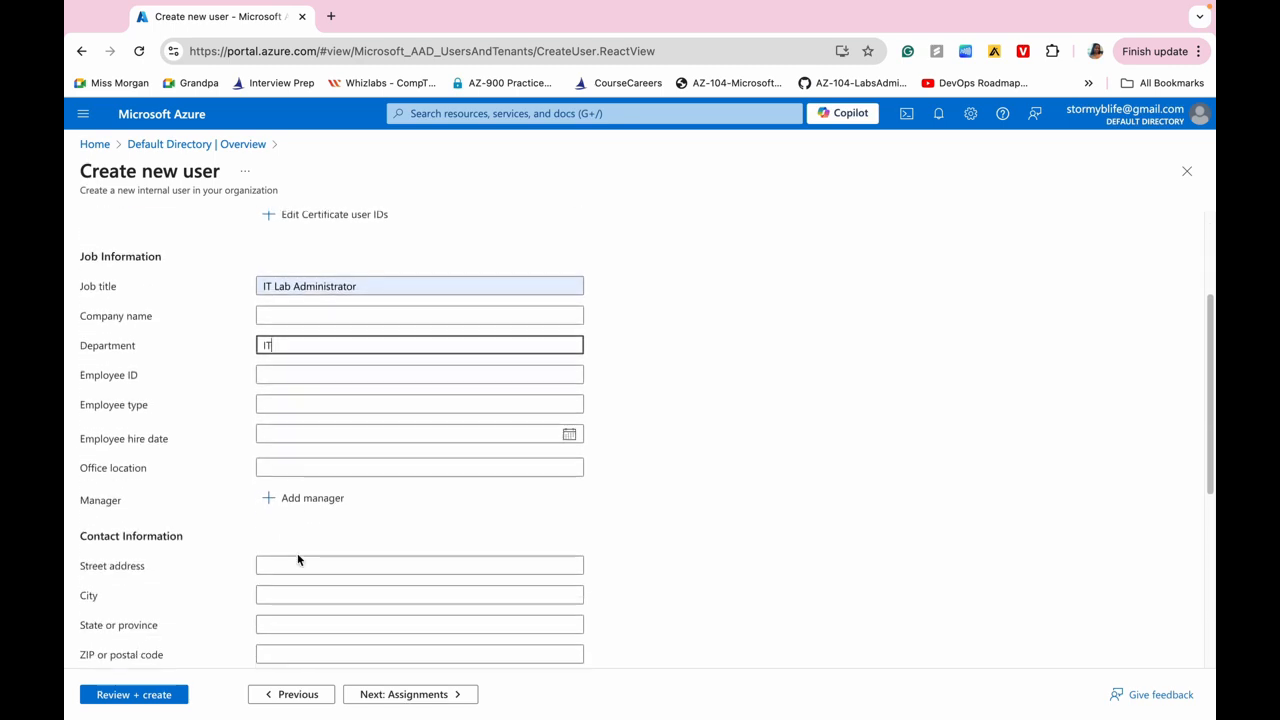
pyautogui.scroll(-7, 297, 559)
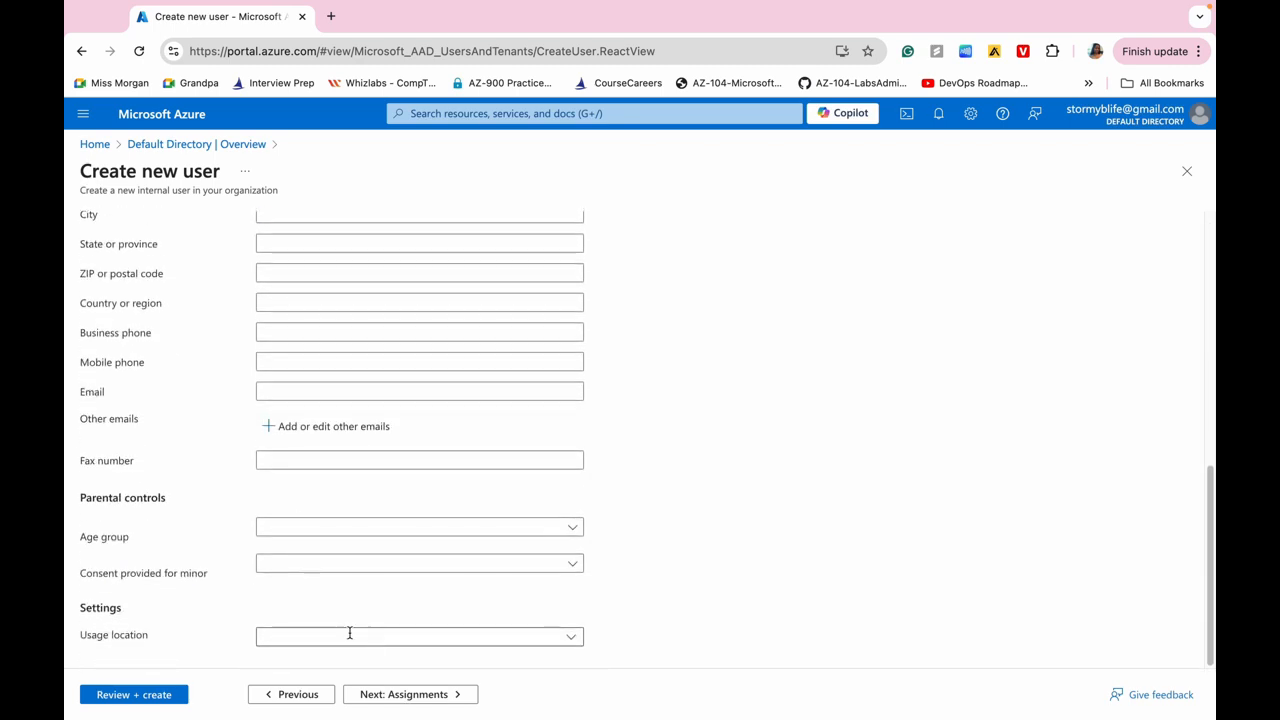
pyautogui.click(572, 637)
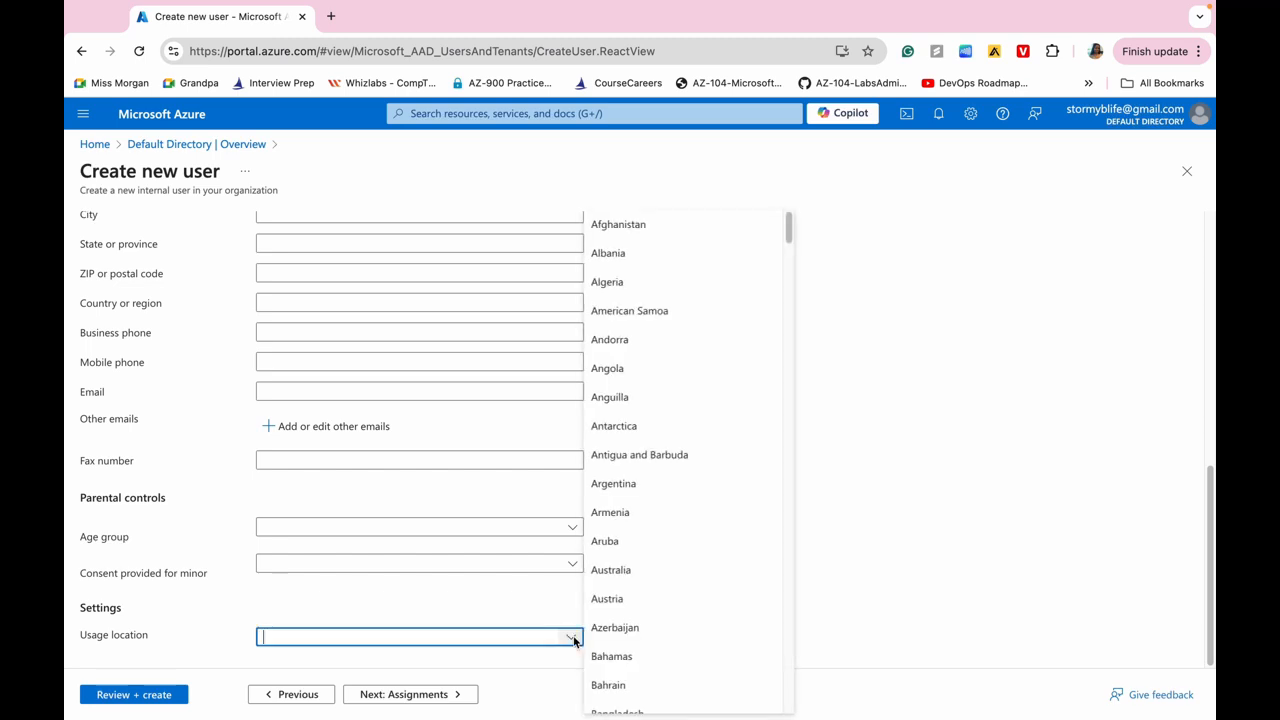
pyautogui.click(470, 638)
pyautogui.click(414, 567)
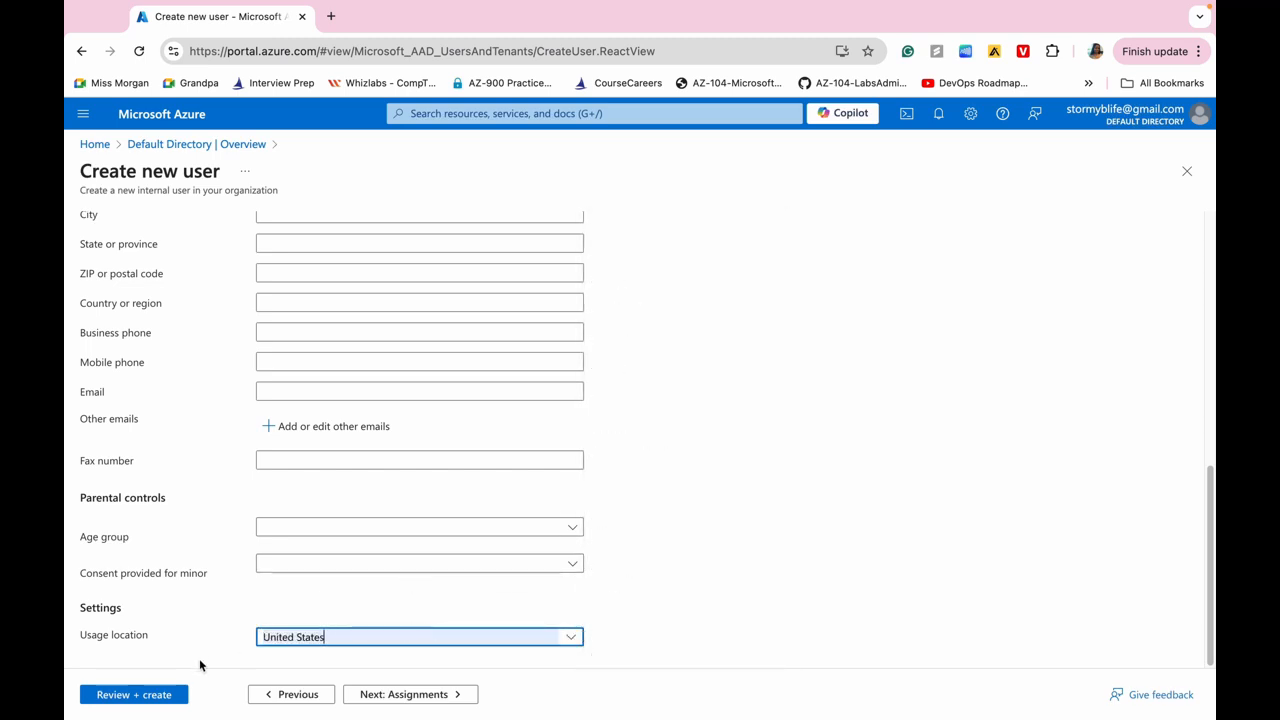
# Review and create user az104-user1, then go to the All users list.
pyautogui.click(134, 696)
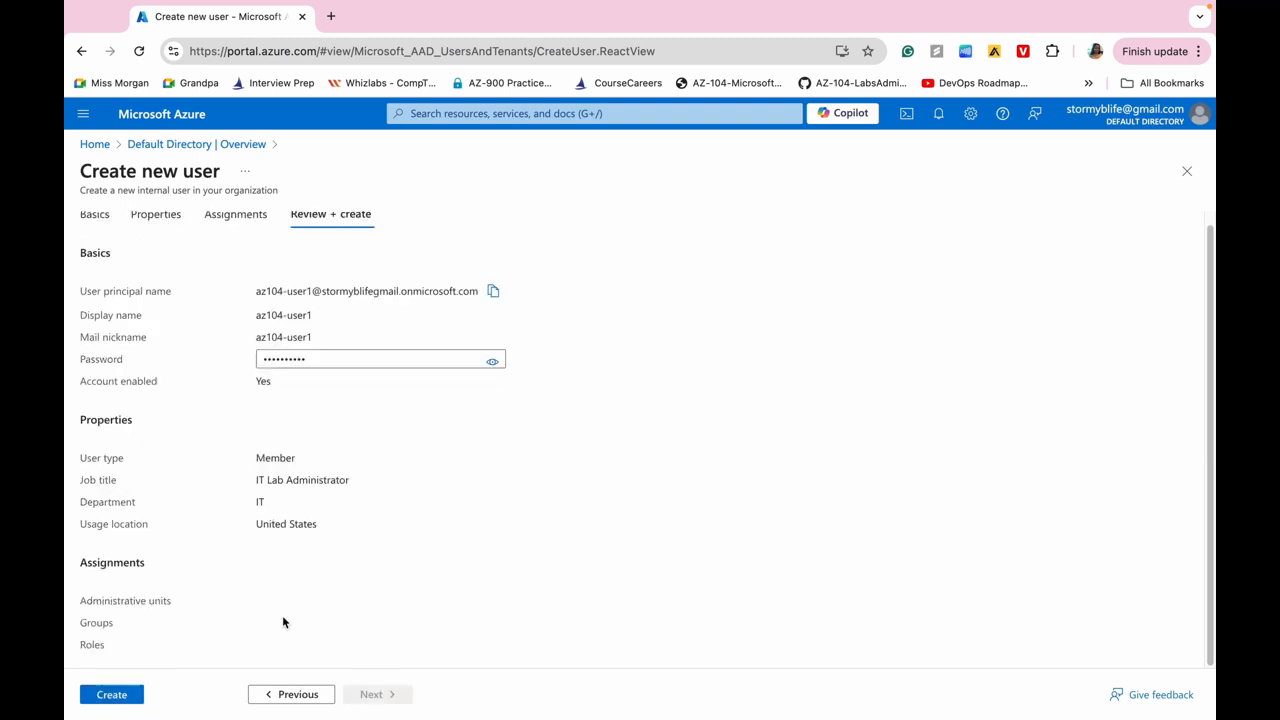
pyautogui.click(111, 694)
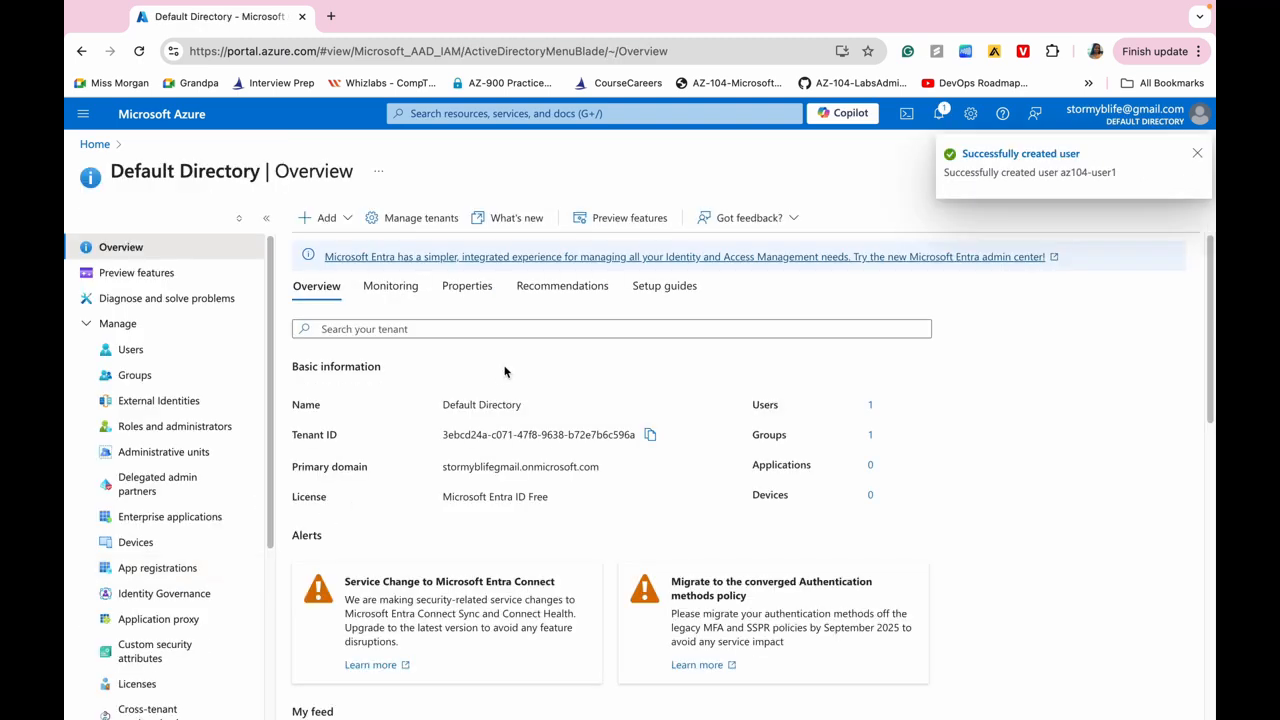
pyautogui.scroll(-1, 505, 370)
pyautogui.scroll(1, 764, 404)
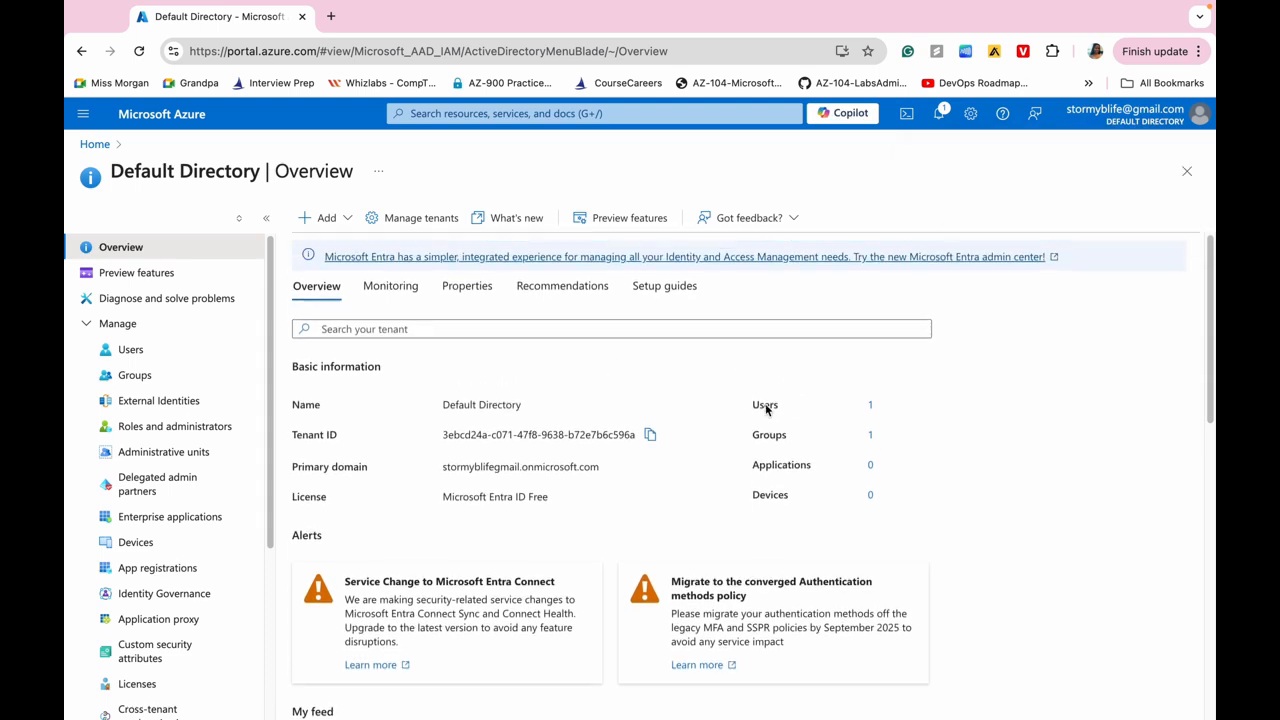
pyautogui.click(871, 407)
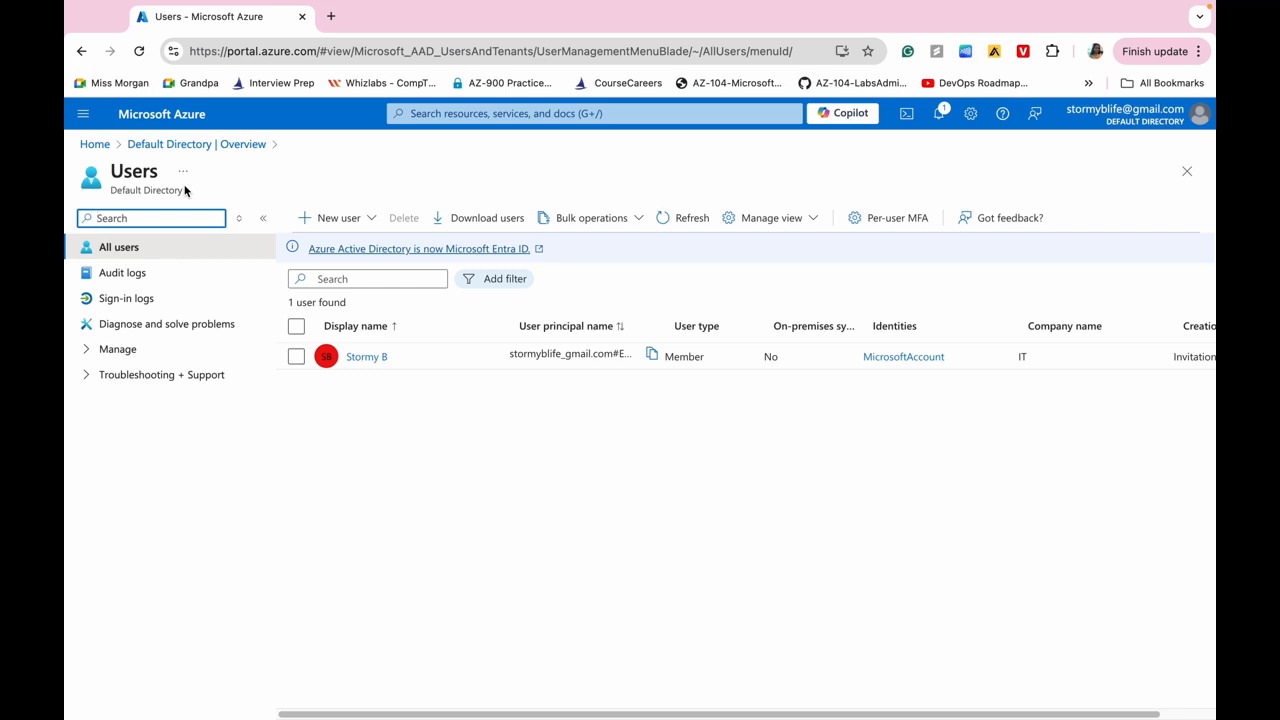
# Refresh the All users list so az104-user1 appears, and scroll across its columns.
pyautogui.click(139, 51)
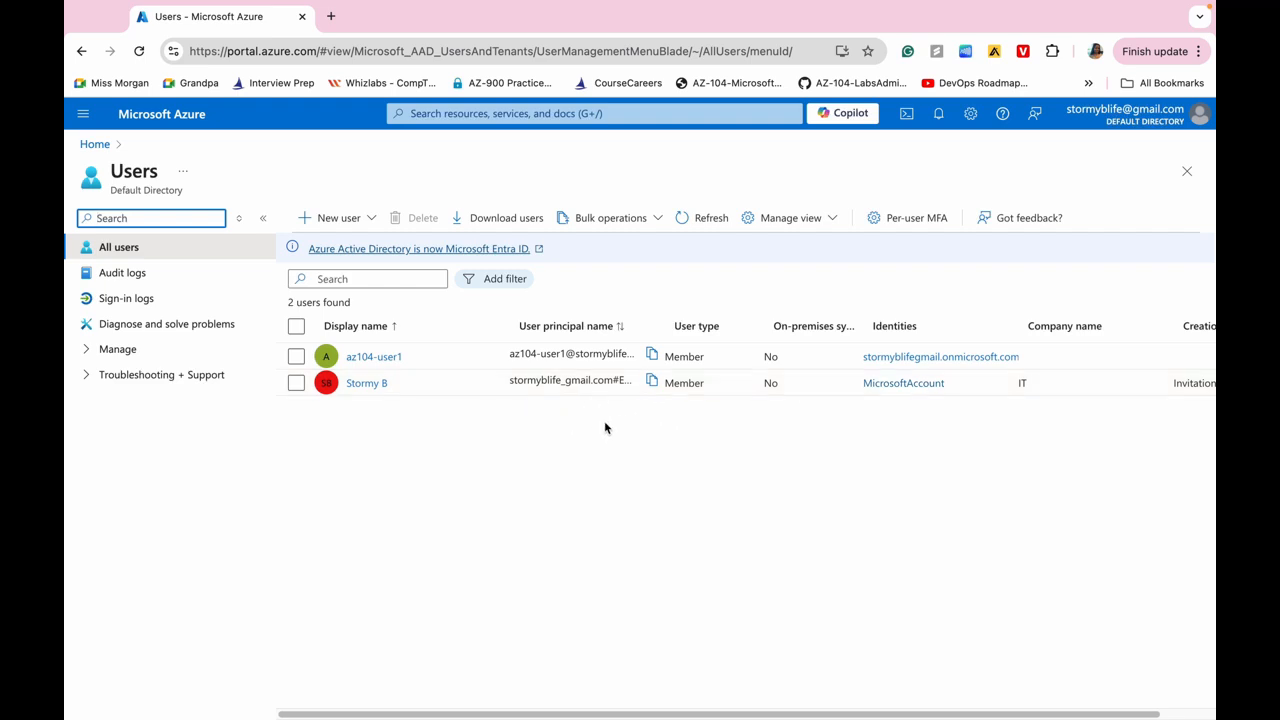
pyautogui.hscroll(3, 605, 428)
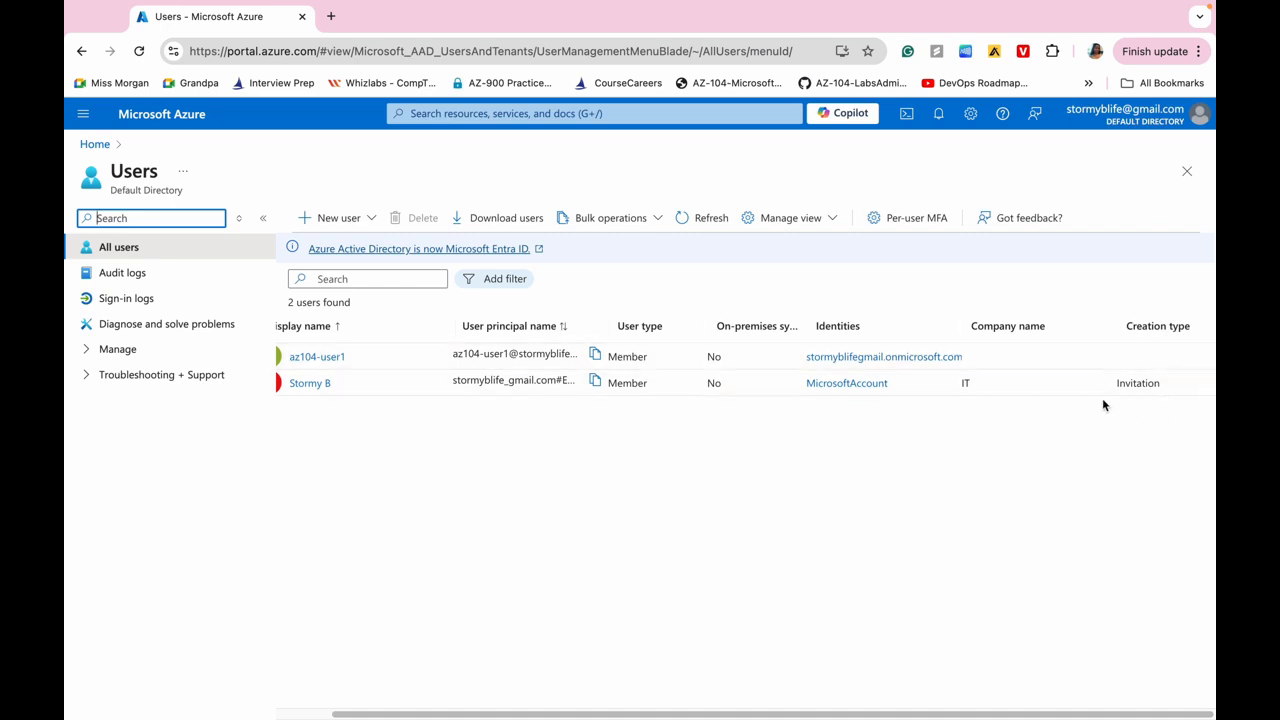
pyautogui.hscroll(-2, 458, 366)
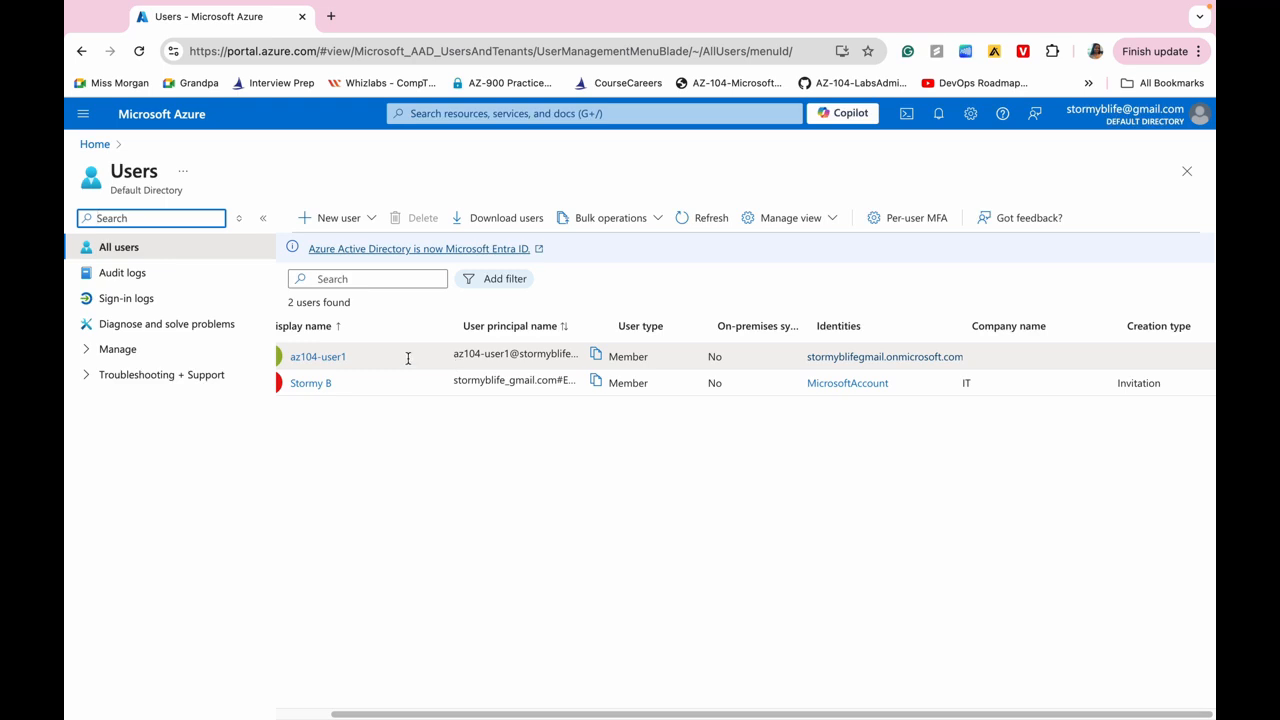
pyautogui.hscroll(-2, 408, 358)
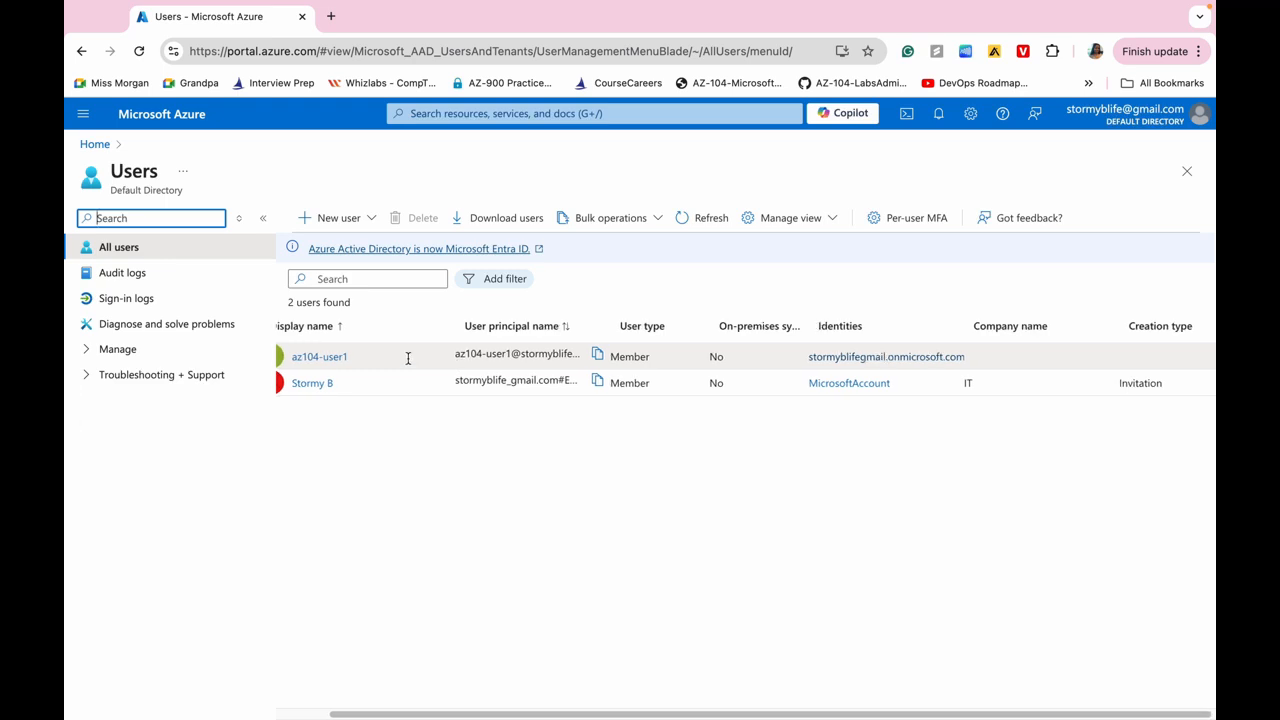
pyautogui.hscroll(-5, 419, 432)
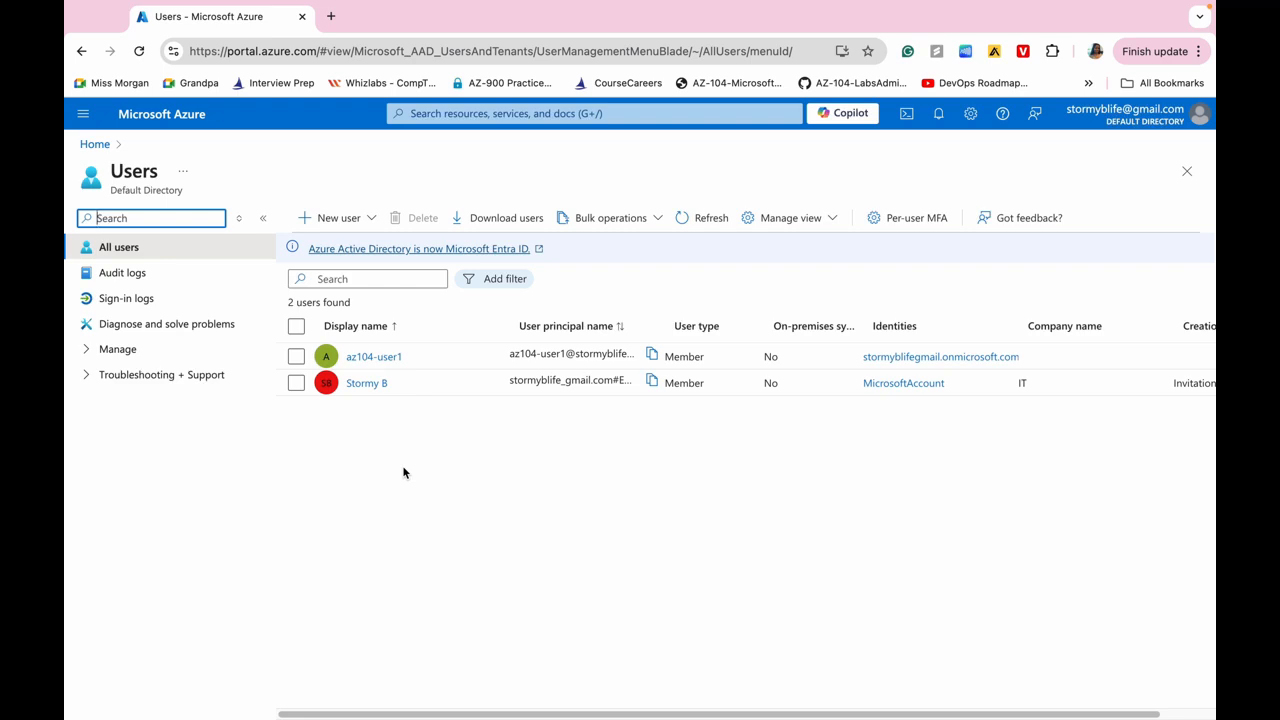
# Begin inviting an external user and enter the guest's e-mail address.
pyautogui.click(362, 221)
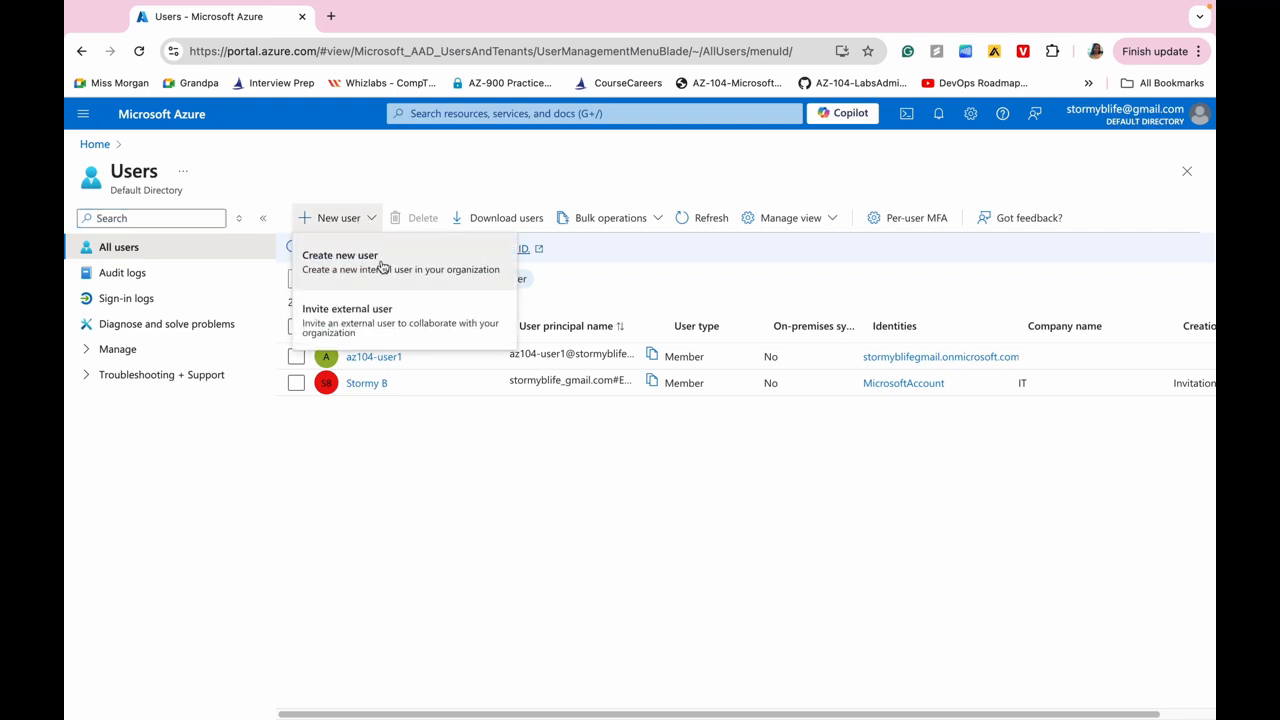
pyautogui.click(364, 330)
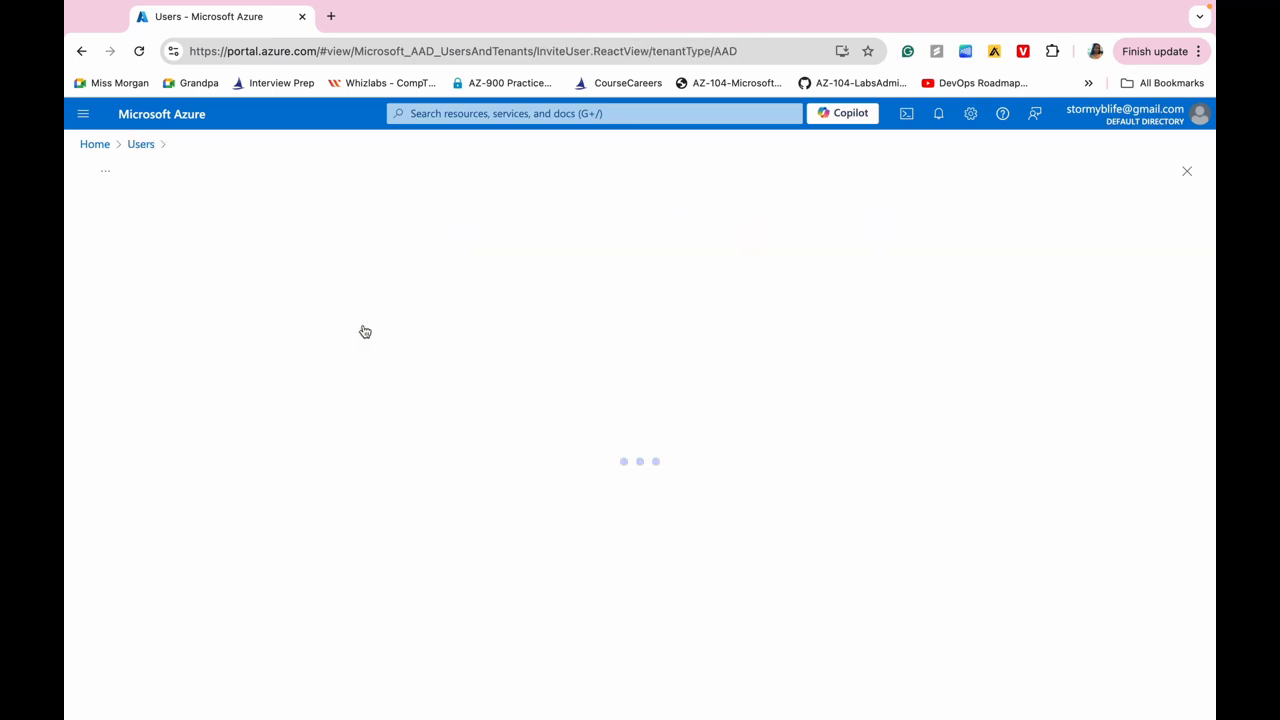
pyautogui.click(345, 345)
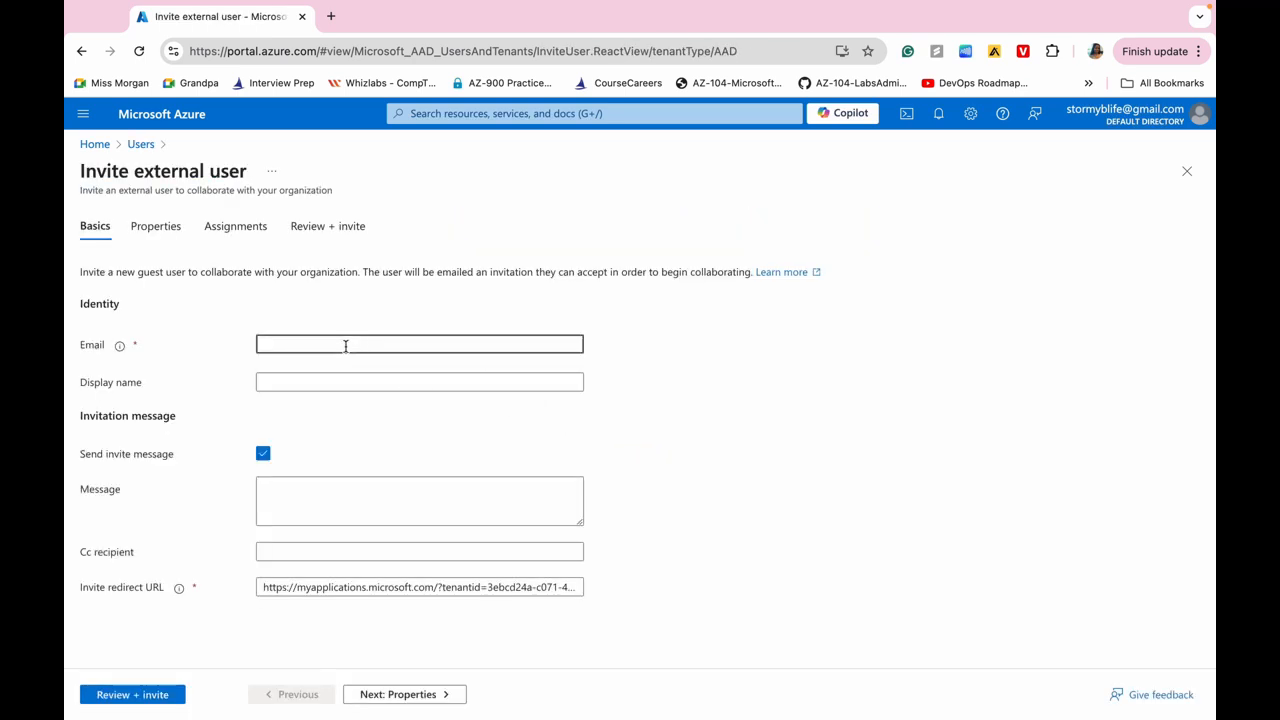
# Add the guest's display name and the message 'Welcome to Azure and our group project.'.
pyautogui.click(279, 383)
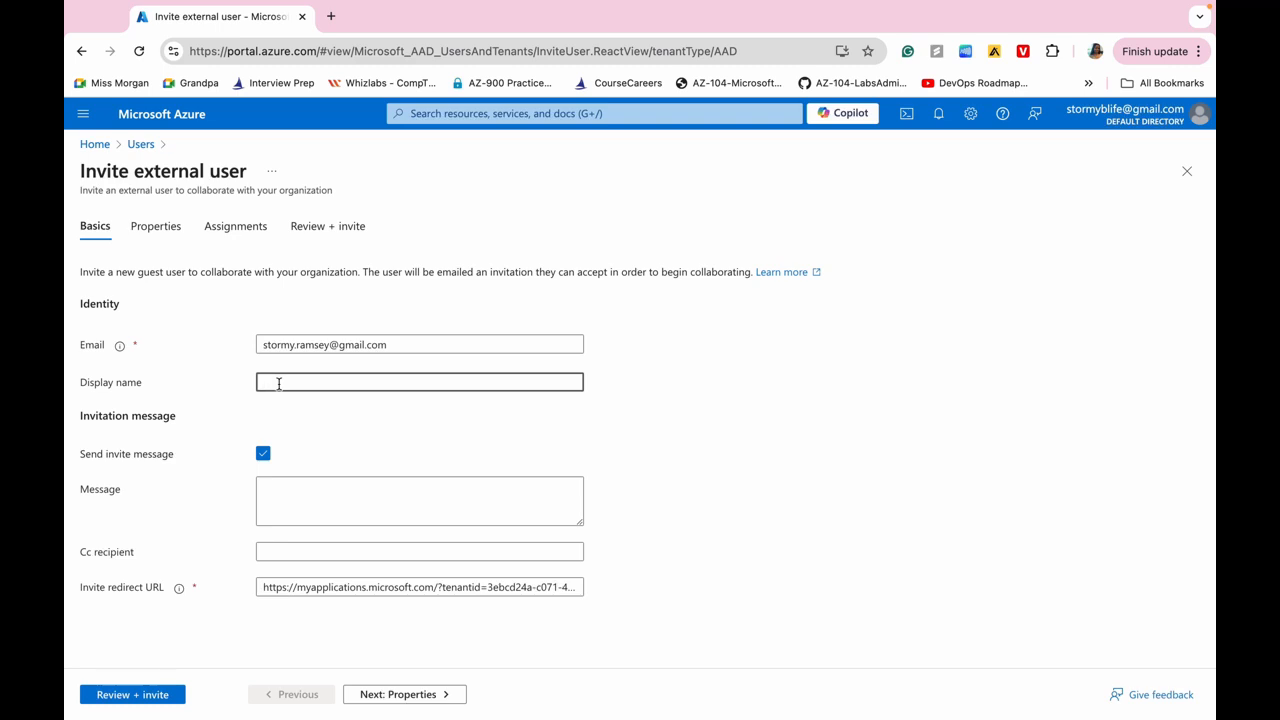
pyautogui.write('Jane DOe')
pyautogui.press('BackSpace')
pyautogui.press('BackSpace')
pyautogui.write('oe')
pyautogui.click(281, 494)
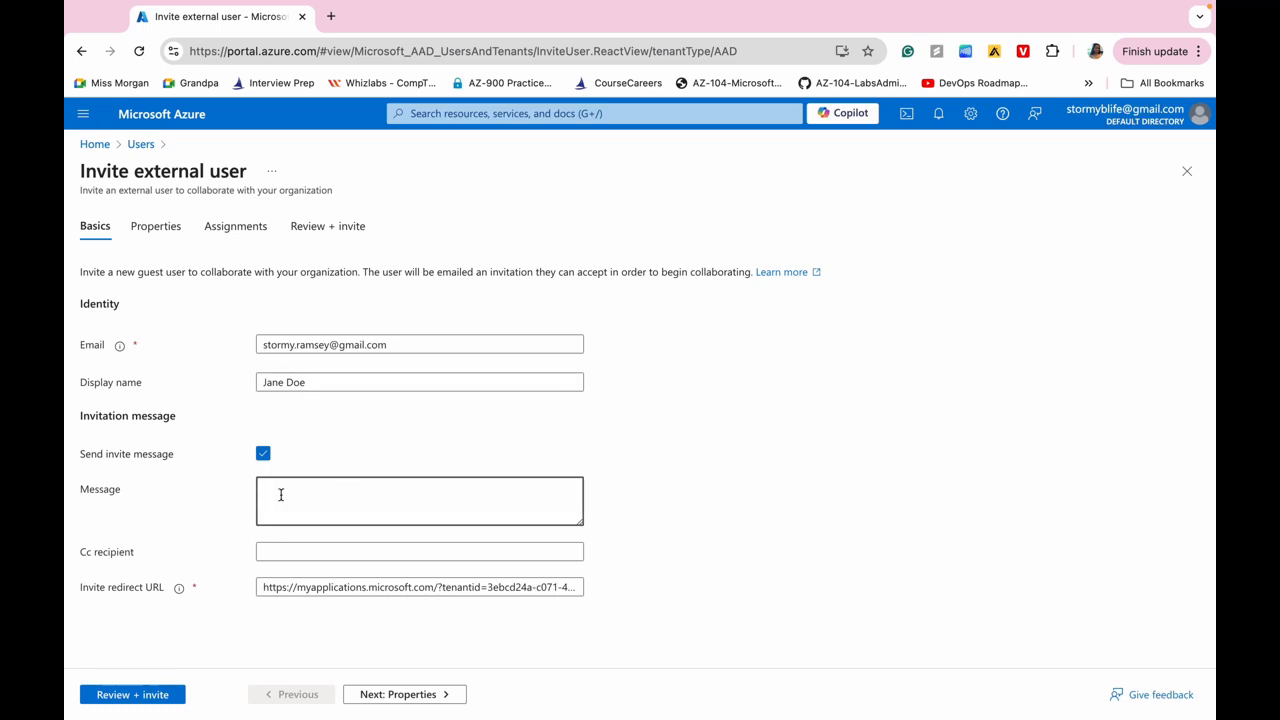
pyautogui.write('Welcome to Azure and our group proje')
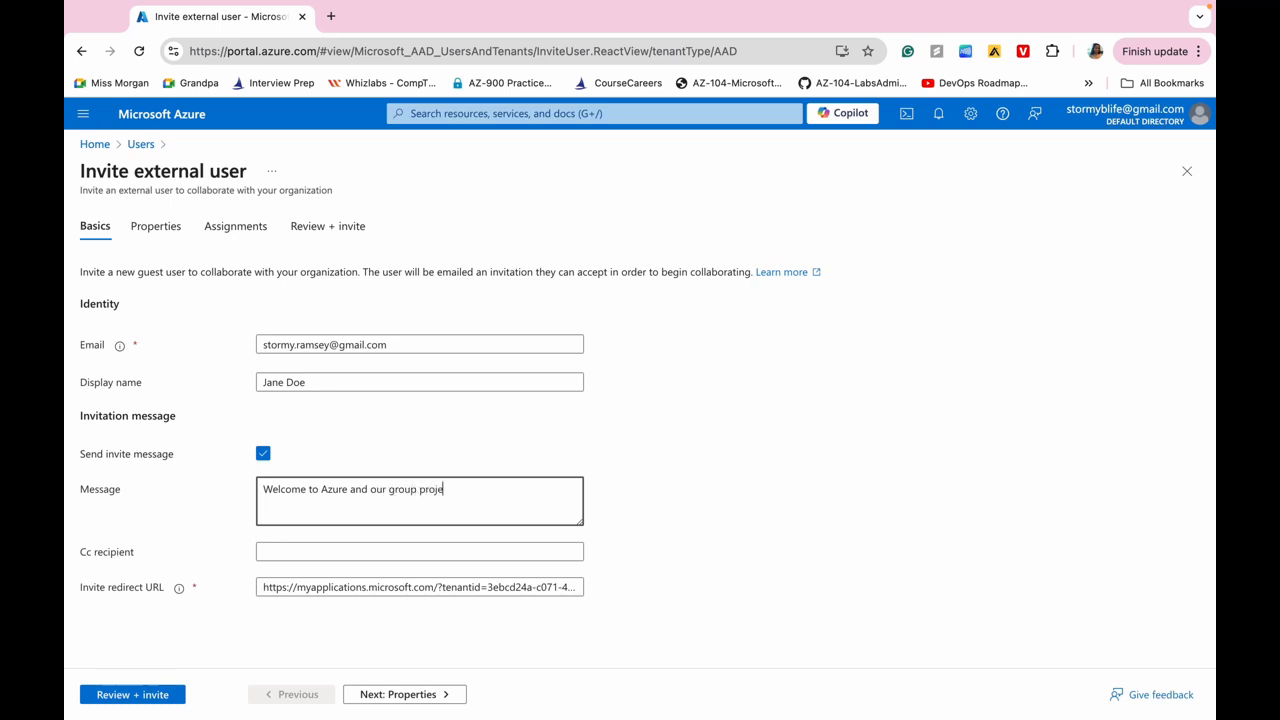
pyautogui.write('ct.')
pyautogui.click(406, 694)
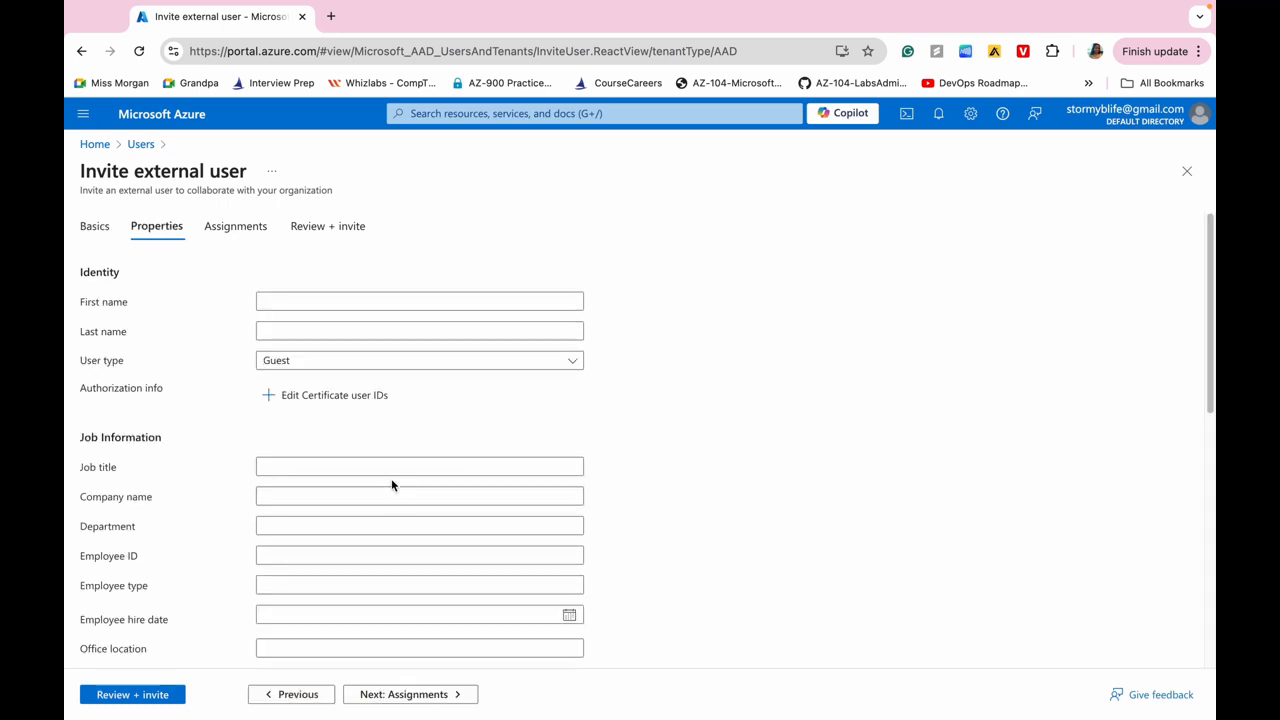
# Enter guest job title IT Lab Administrator, department IT, and pick usage location United States.
pyautogui.click(281, 462)
pyautogui.write('IT L')
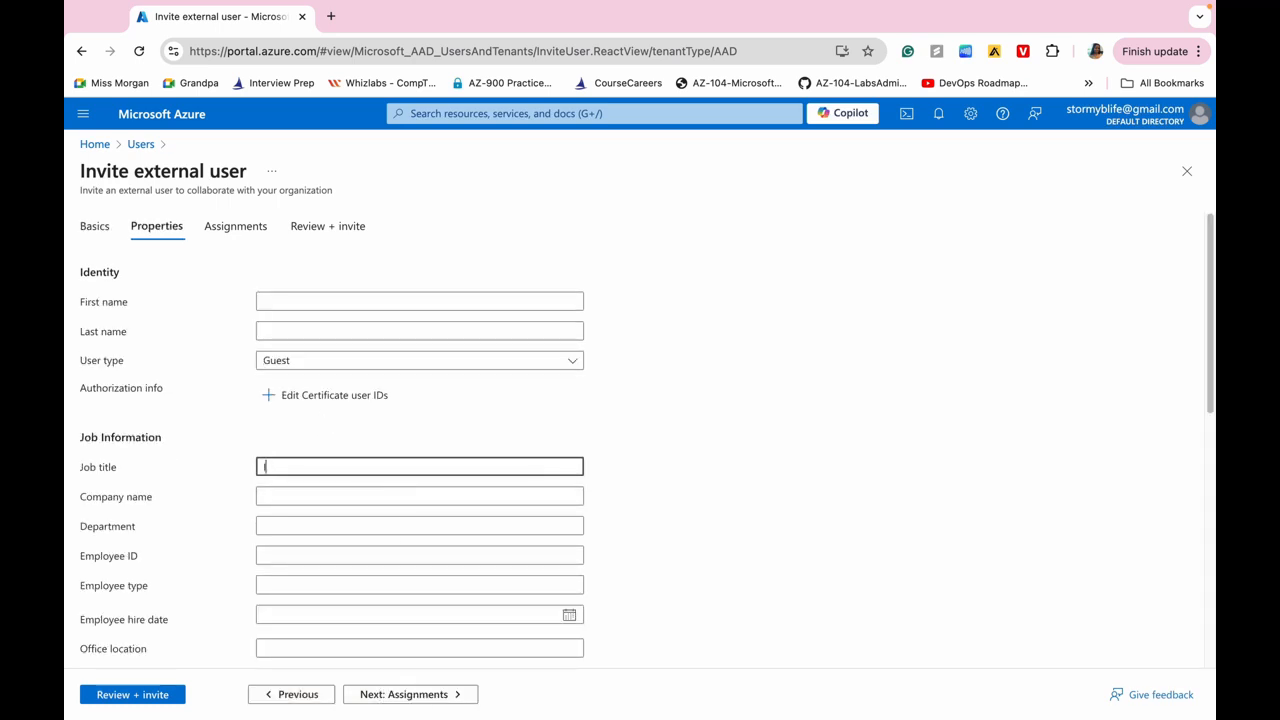
pyautogui.write('ab Administrator')
pyautogui.click(274, 526)
pyautogui.write('IT')
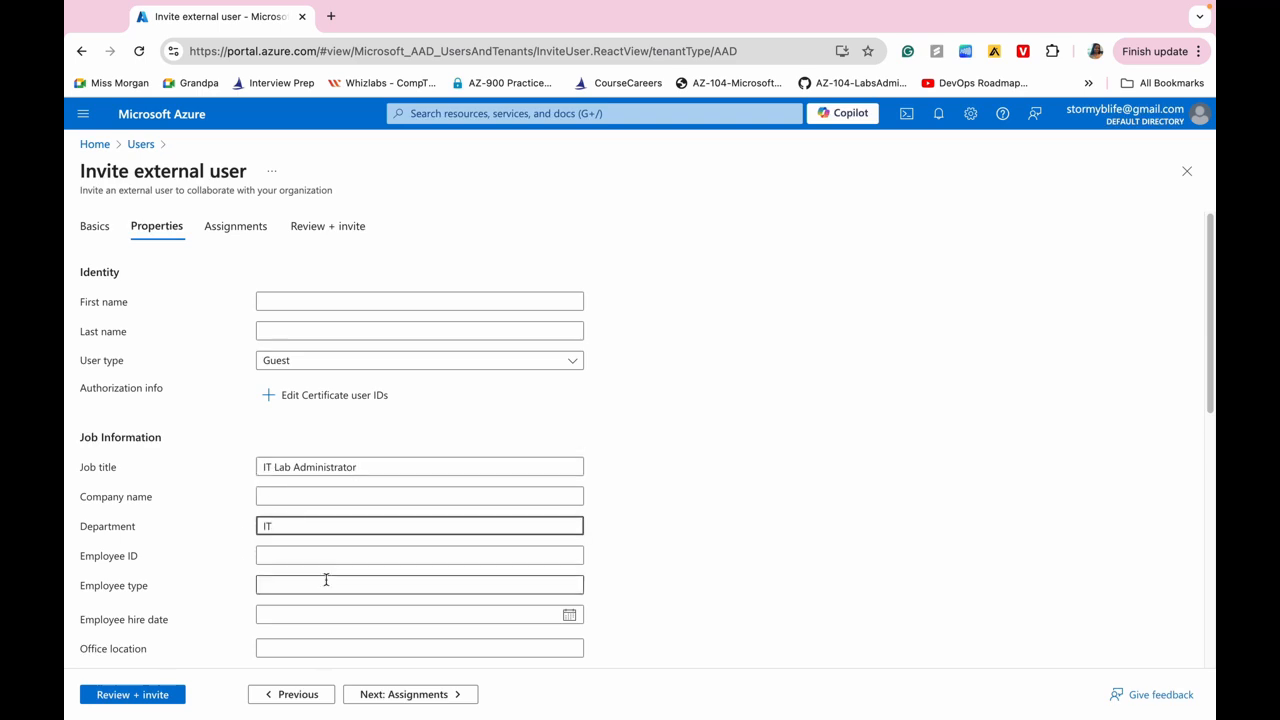
pyautogui.scroll(-6, 326, 579)
pyautogui.click(309, 635)
pyautogui.click(374, 570)
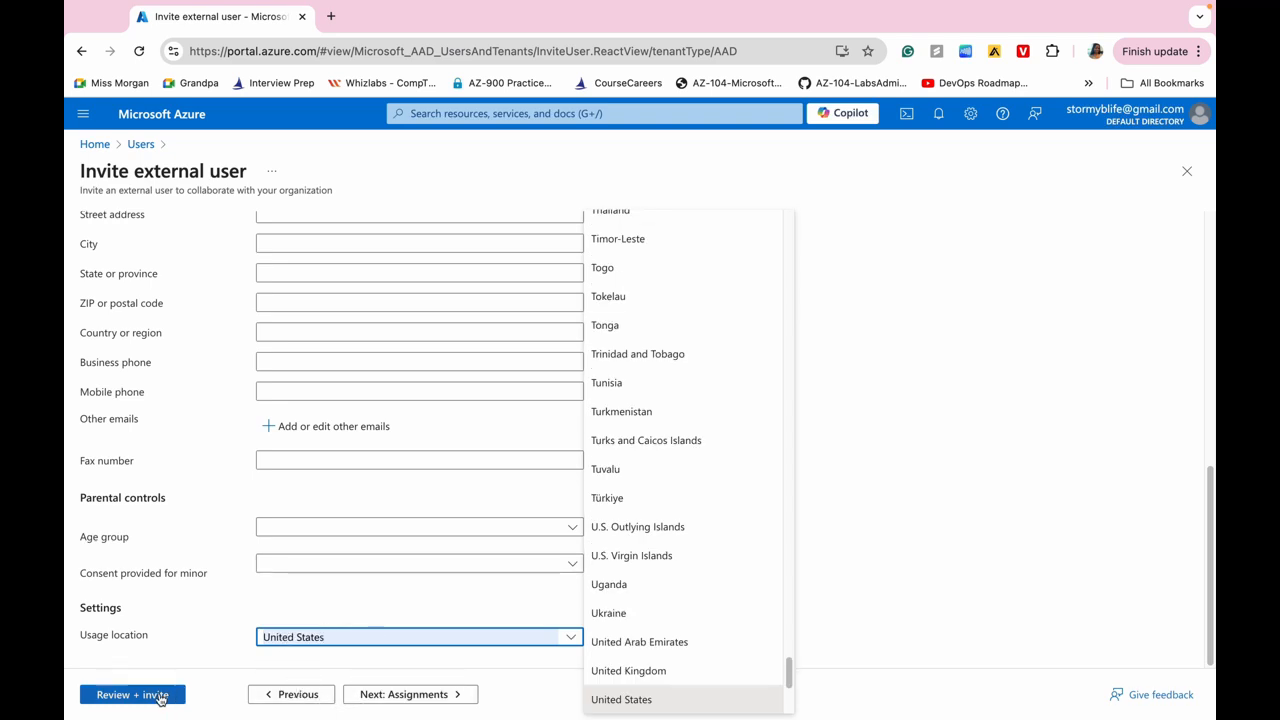
# Review the guest invitation summary and send the invite.
pyautogui.click(160, 695)
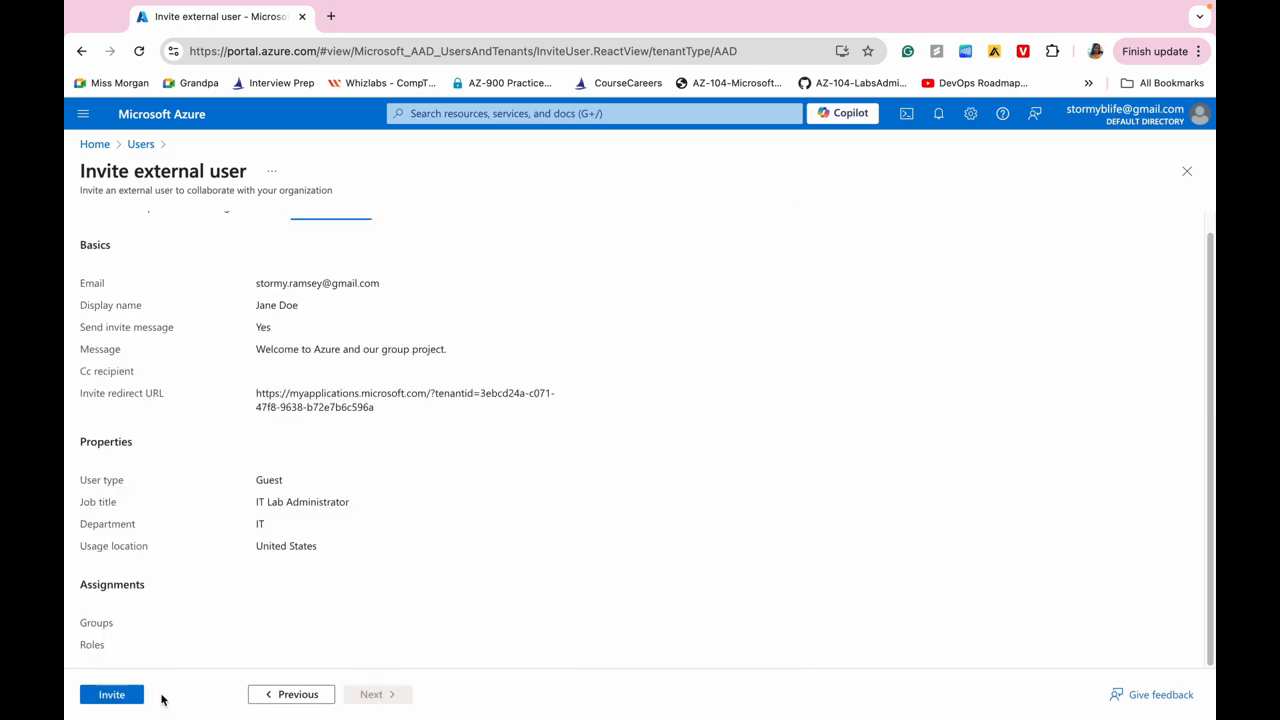
pyautogui.click(112, 695)
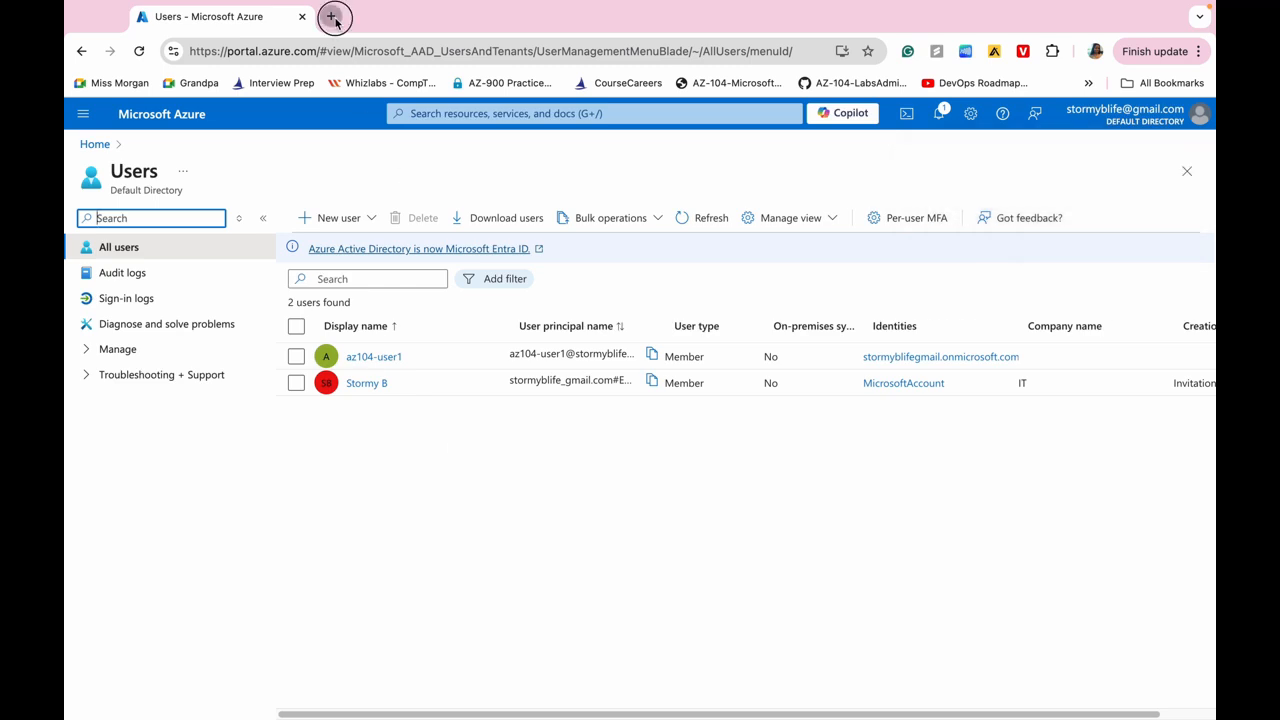
# Open a new browser tab to check the mailbox for the invitation e-mail.
pyautogui.click(333, 17)
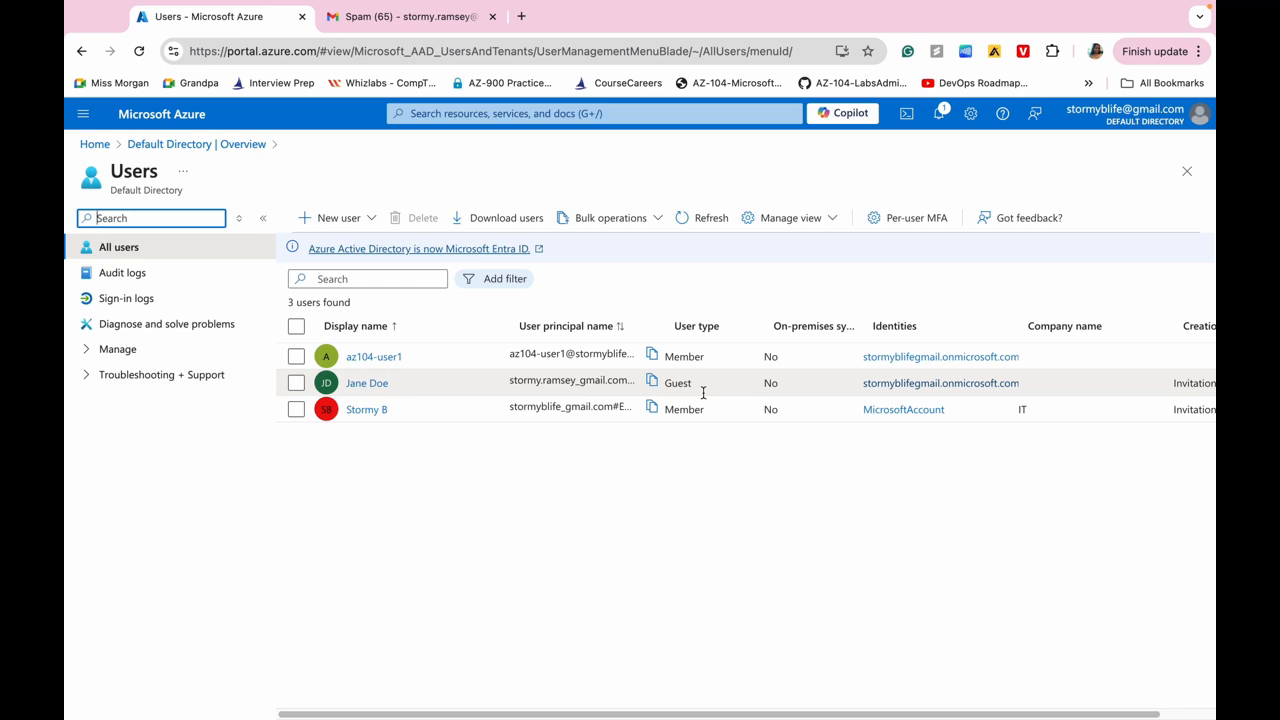
# Search the portal for 'Groups' and open the Groups service.
pyautogui.click(471, 115)
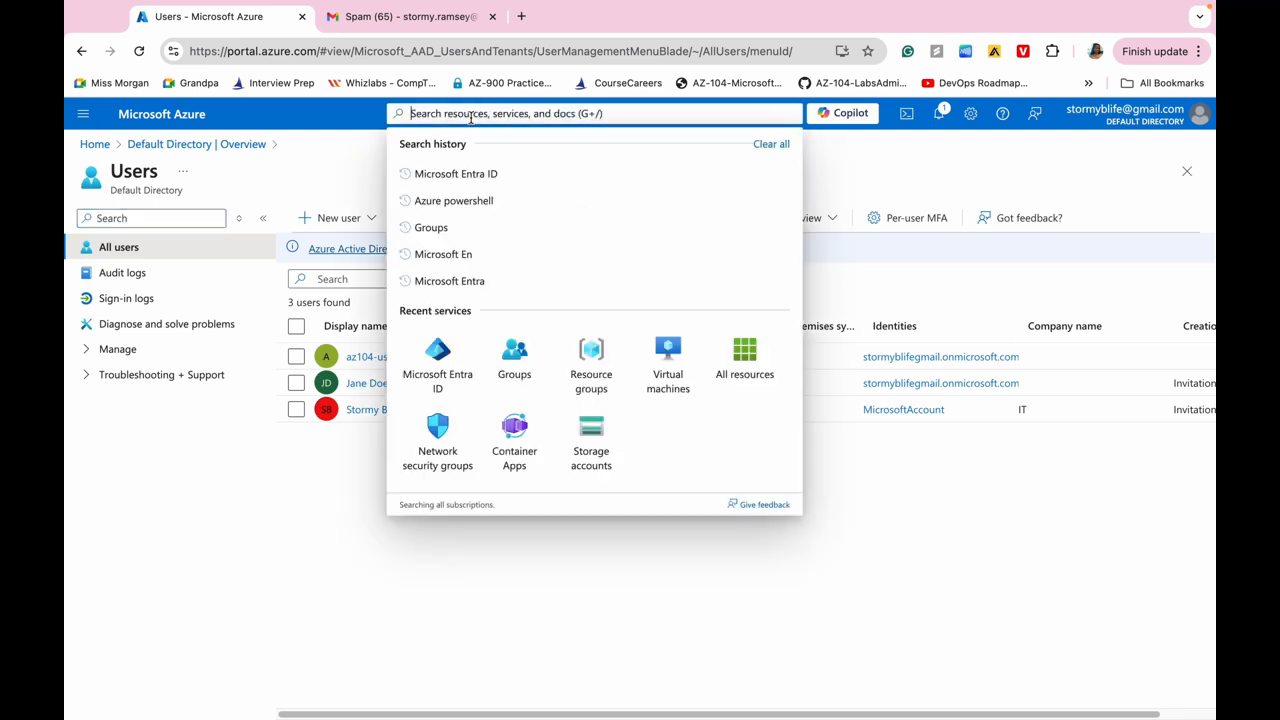
pyautogui.write('Groups')
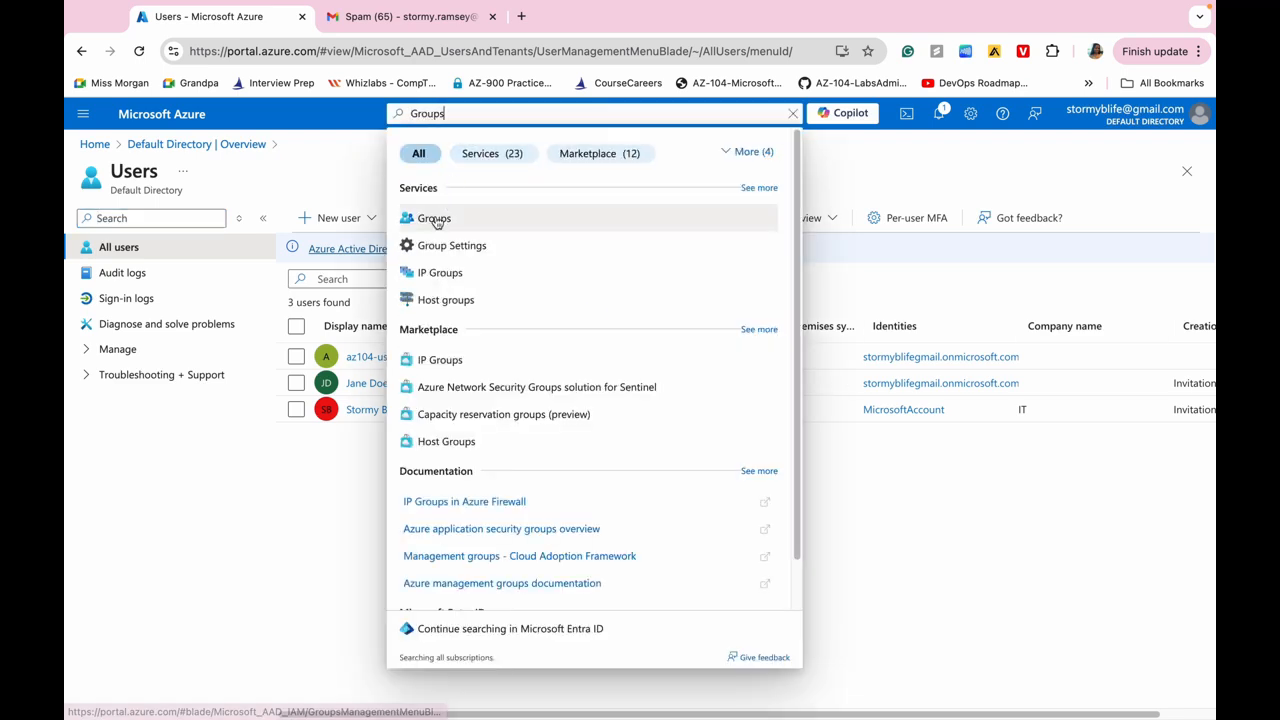
pyautogui.click(435, 220)
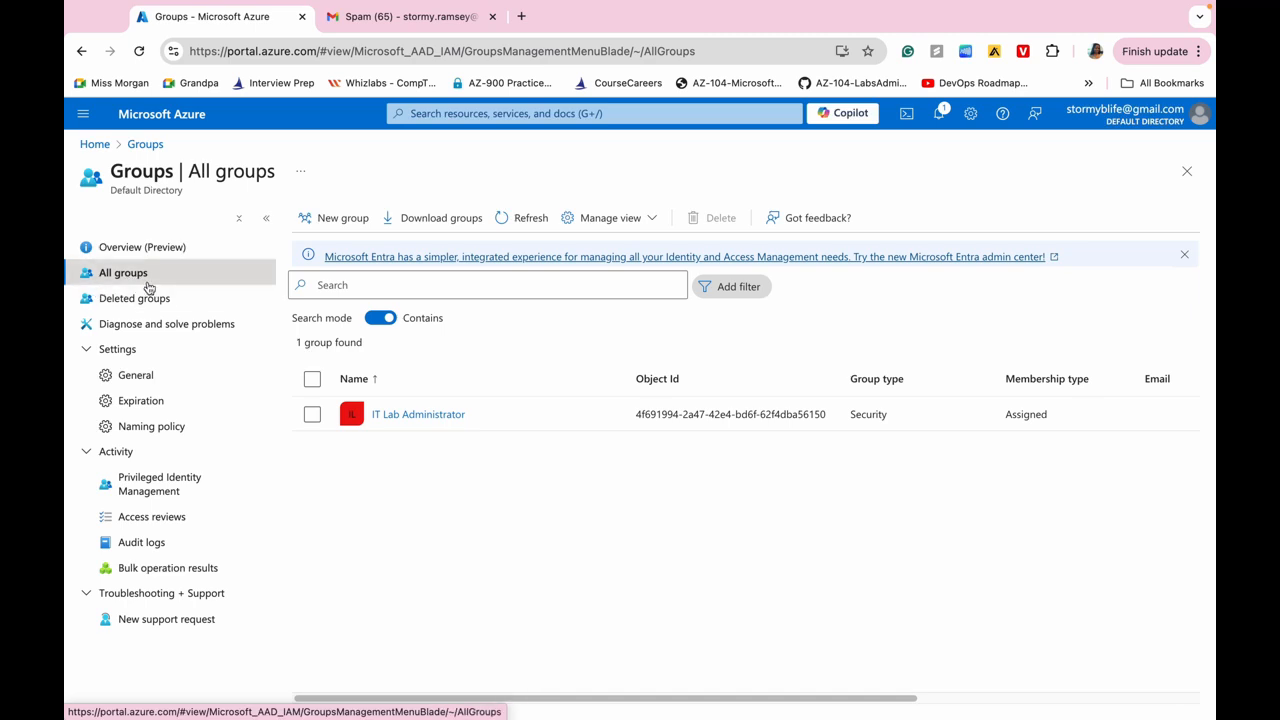
# Draft a new group named IT Lab Administrators, described 'Administrators that manage the IT lab'.
pyautogui.click(340, 222)
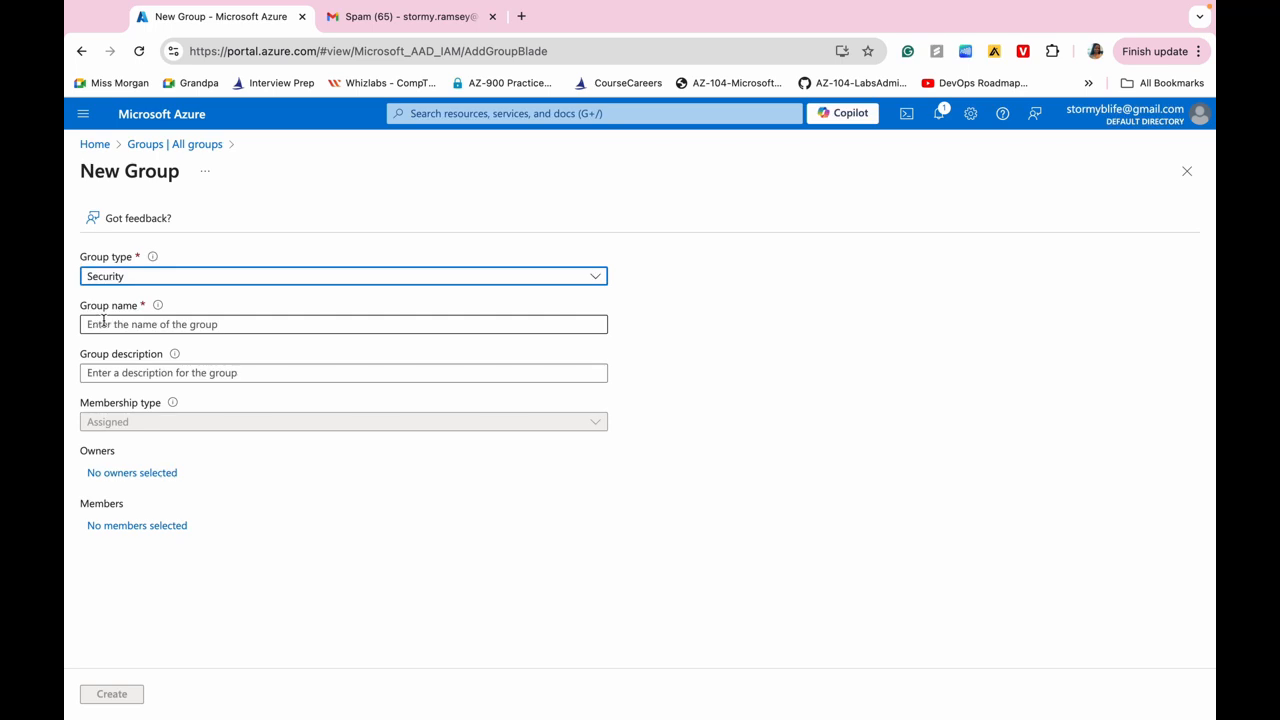
pyautogui.click(157, 323)
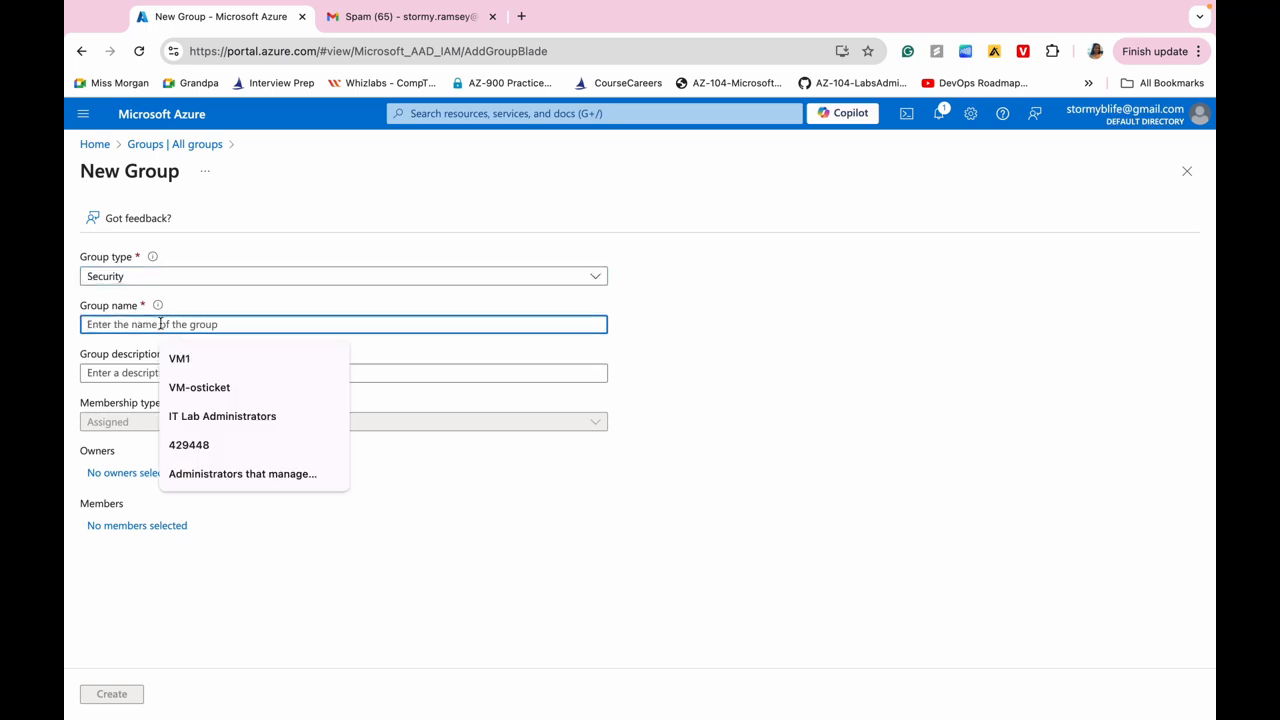
pyautogui.write('IT Lab A')
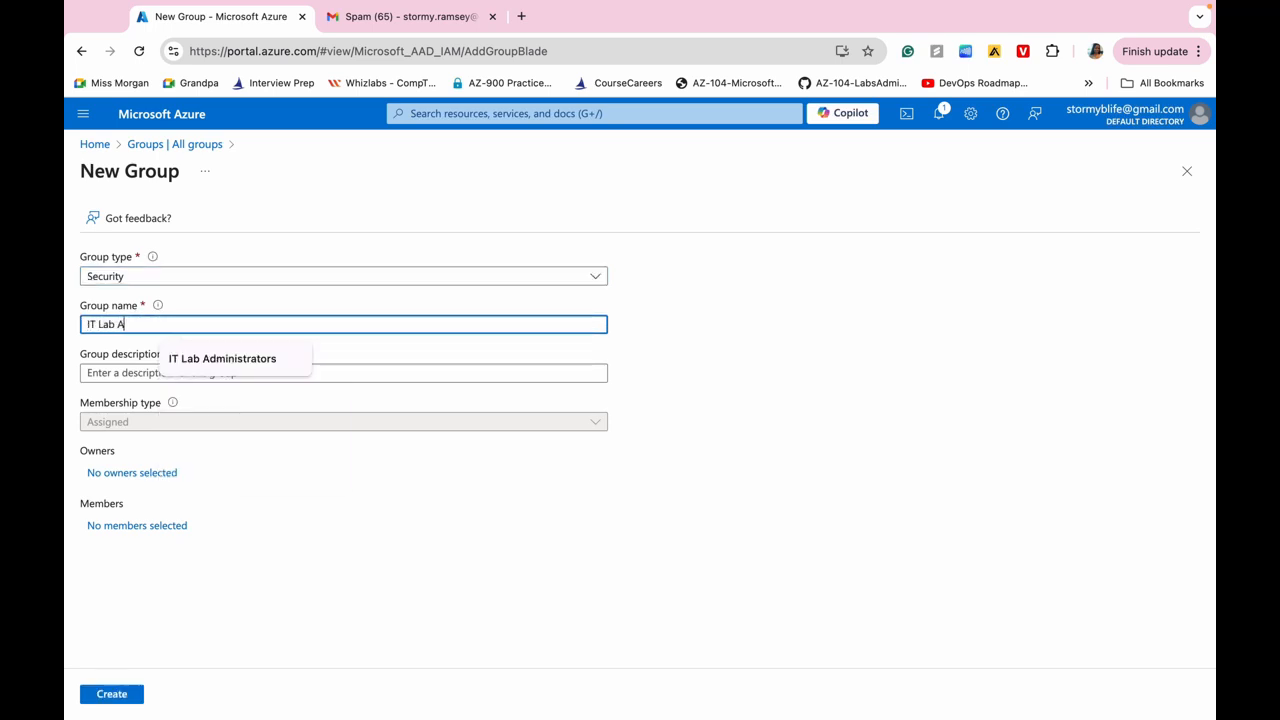
pyautogui.click(220, 362)
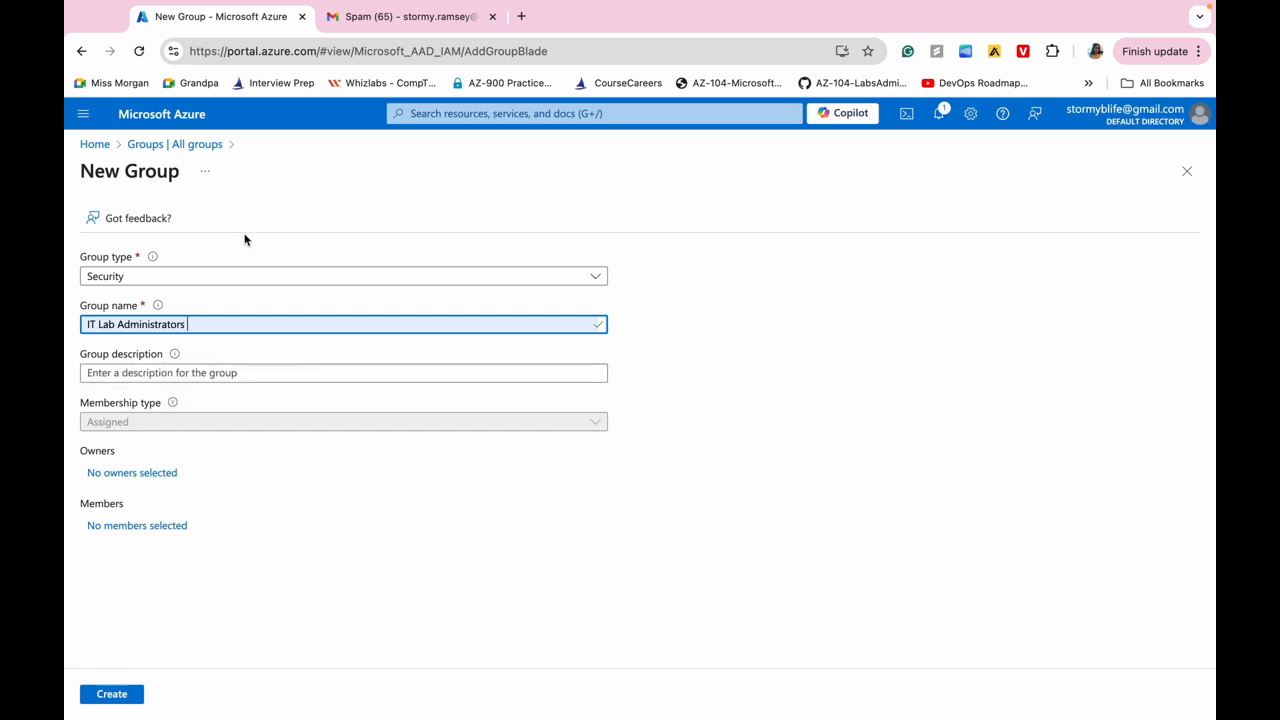
pyautogui.click(151, 373)
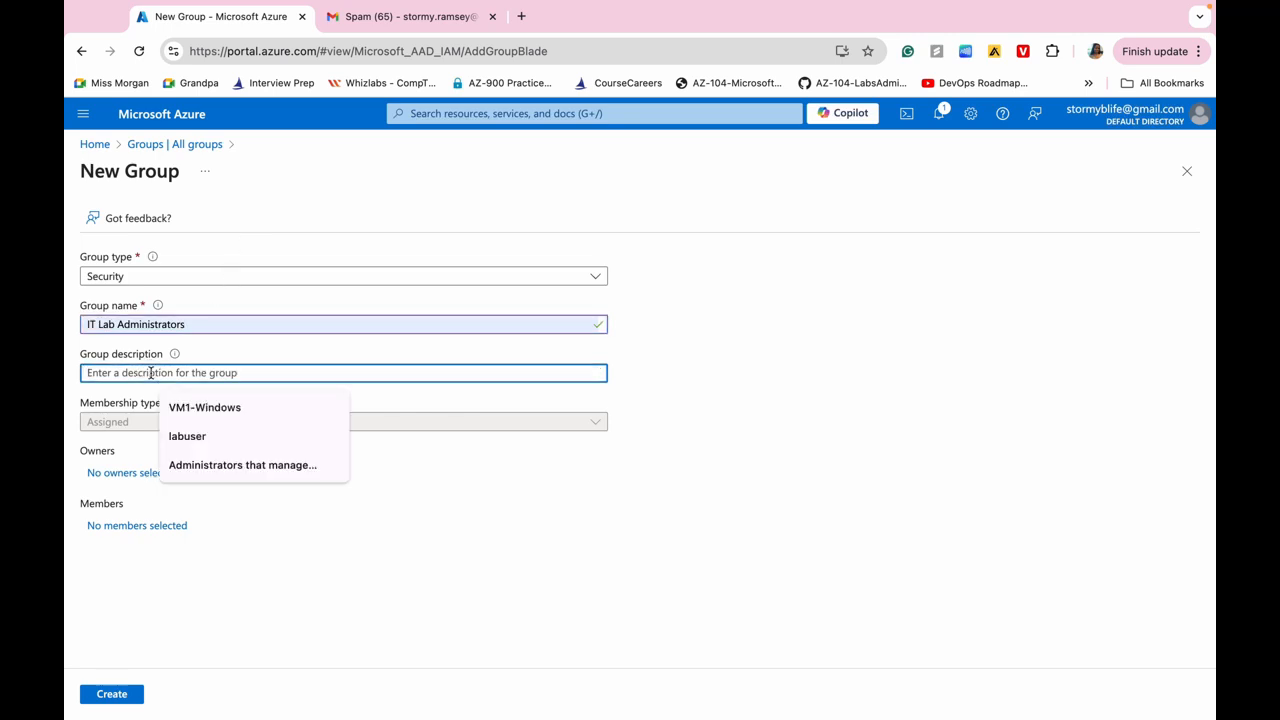
pyautogui.write('Administrators that manage the IT lab')
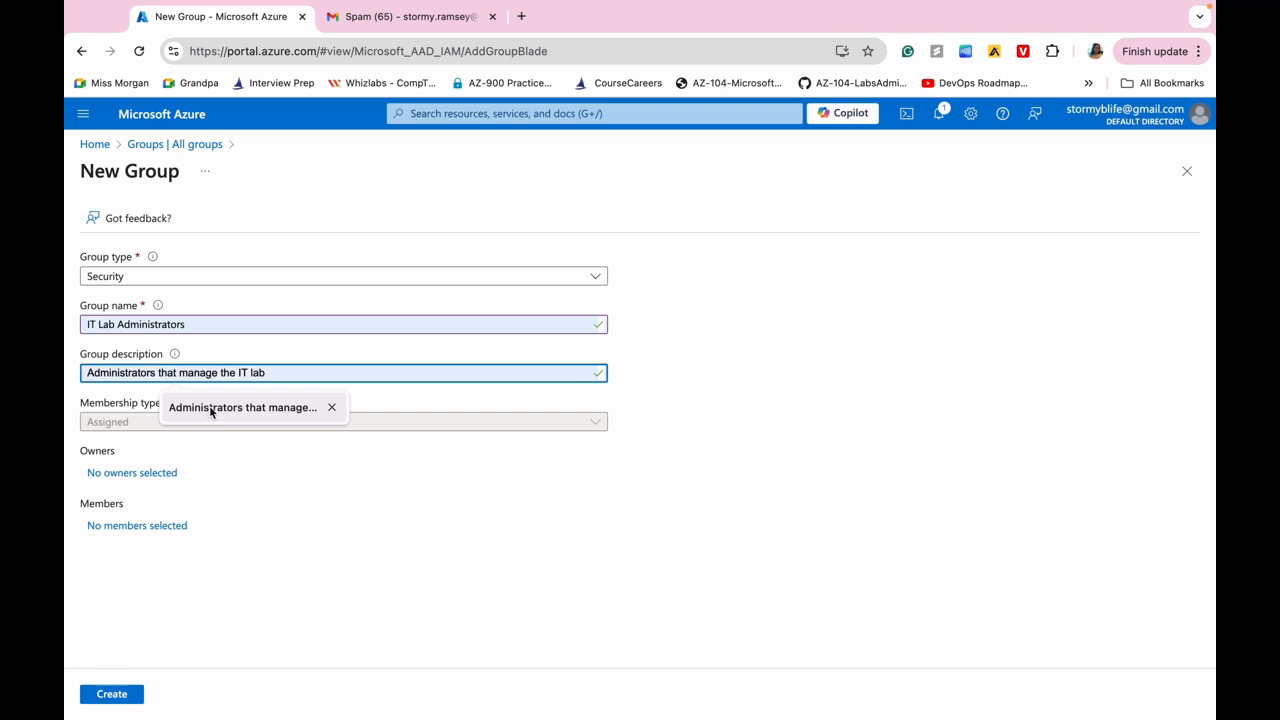
pyautogui.click(209, 410)
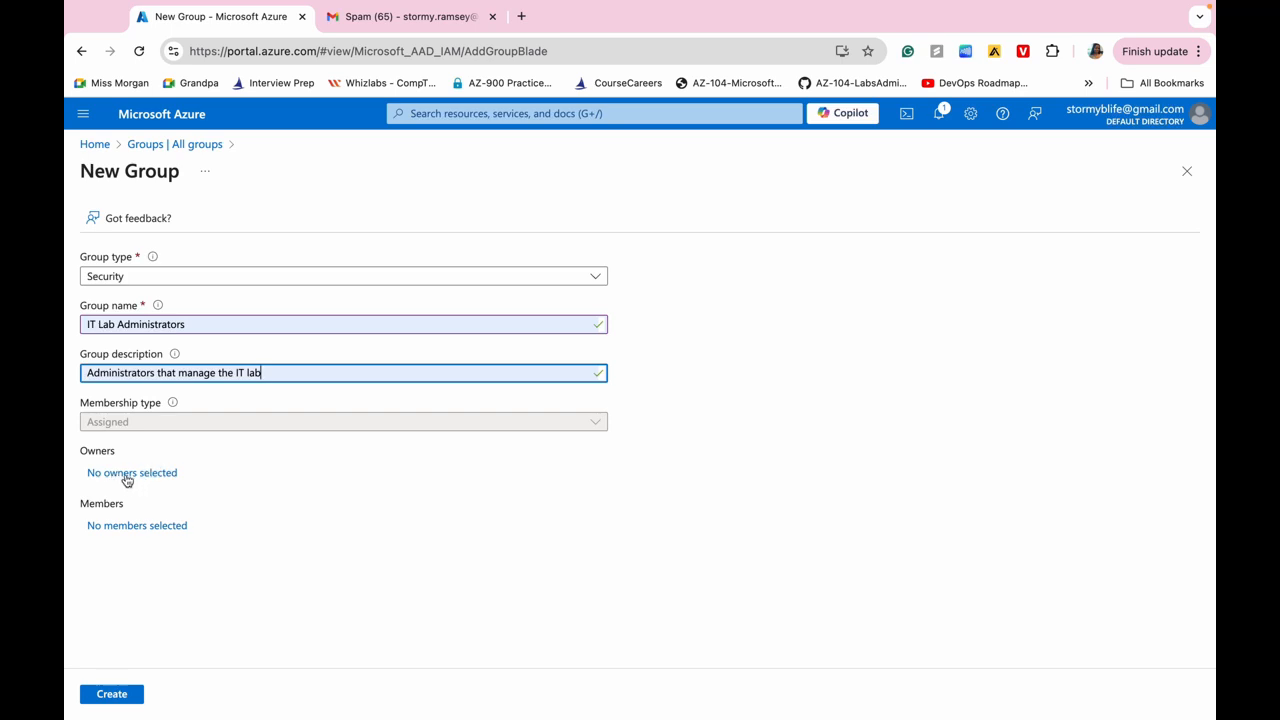
# Add az104-user1 and the invited guest as owners, then create the IT Lab Administrators group.
pyautogui.click(142, 475)
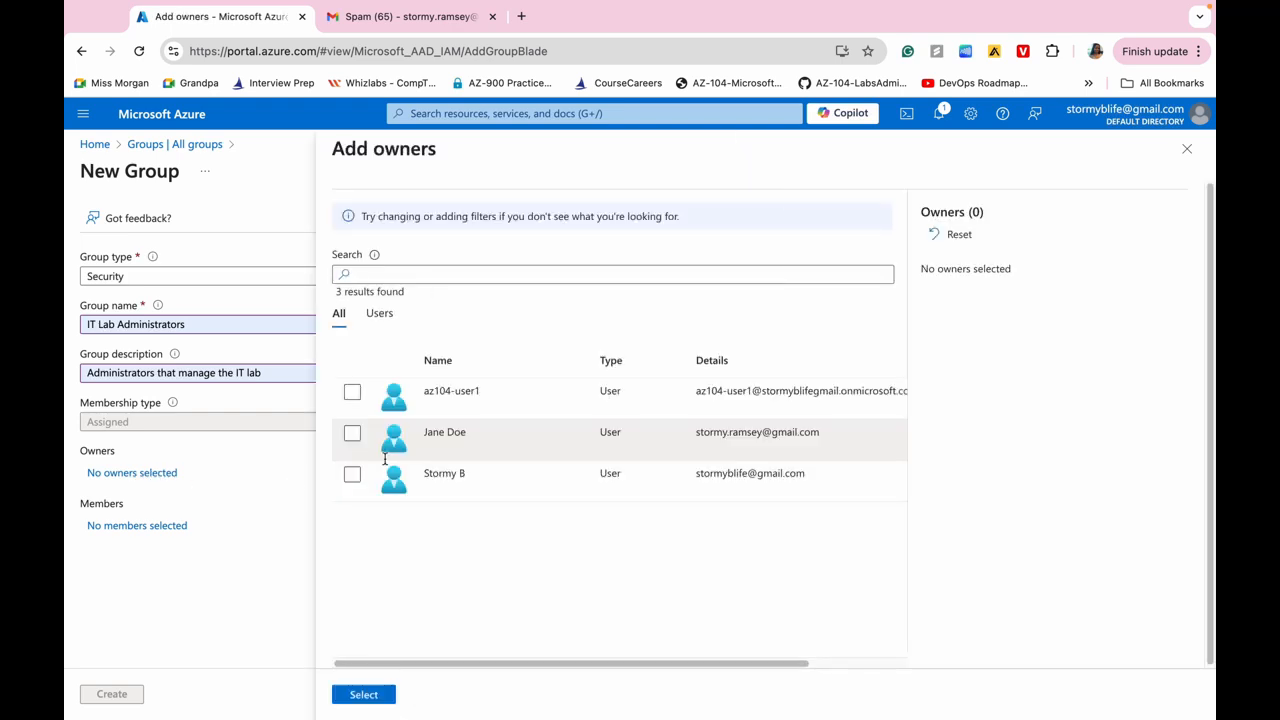
pyautogui.click(352, 393)
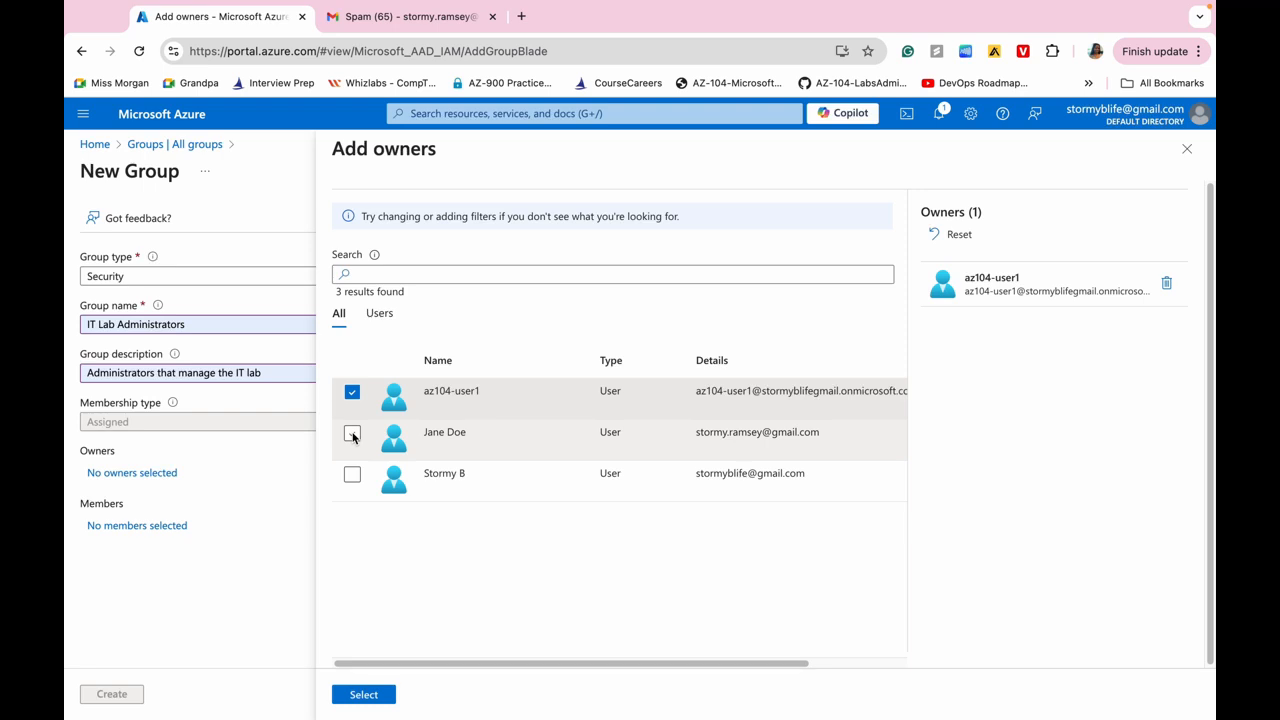
pyautogui.click(352, 433)
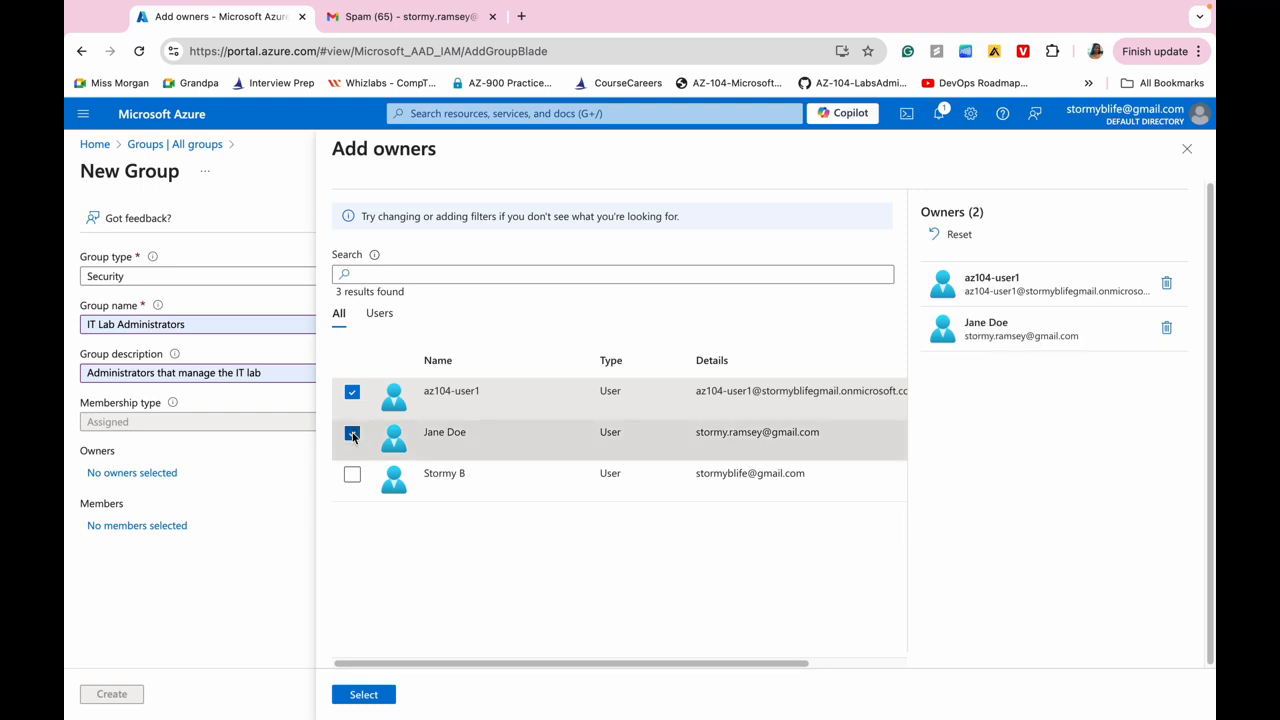
pyautogui.click(364, 694)
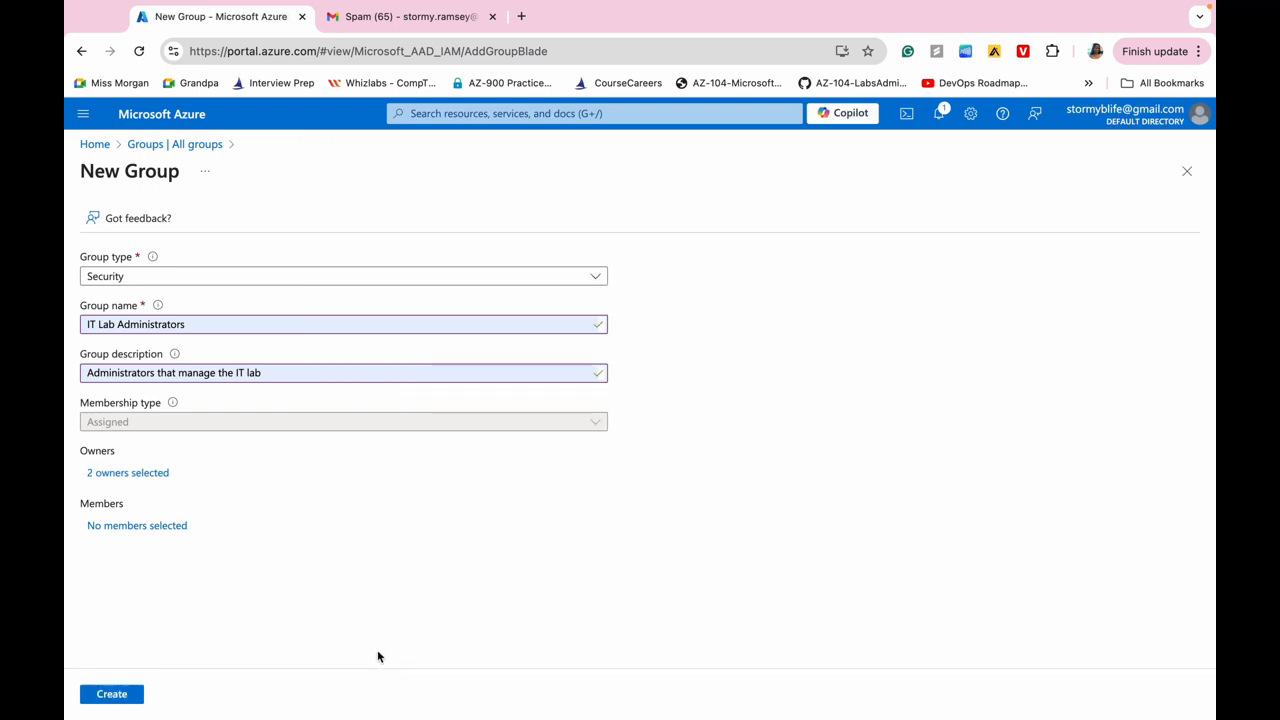
pyautogui.click(112, 695)
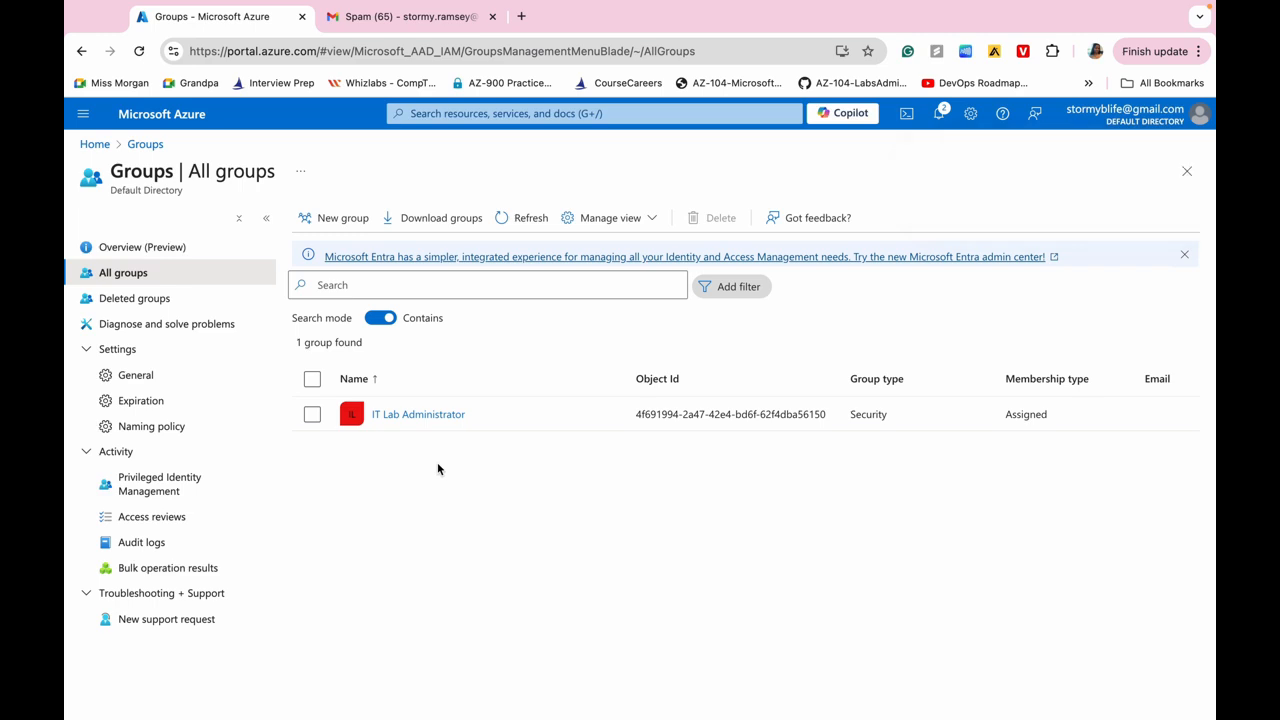
# Refresh the groups list and show the owners of the IT Lab Administrators group.
pyautogui.click(140, 52)
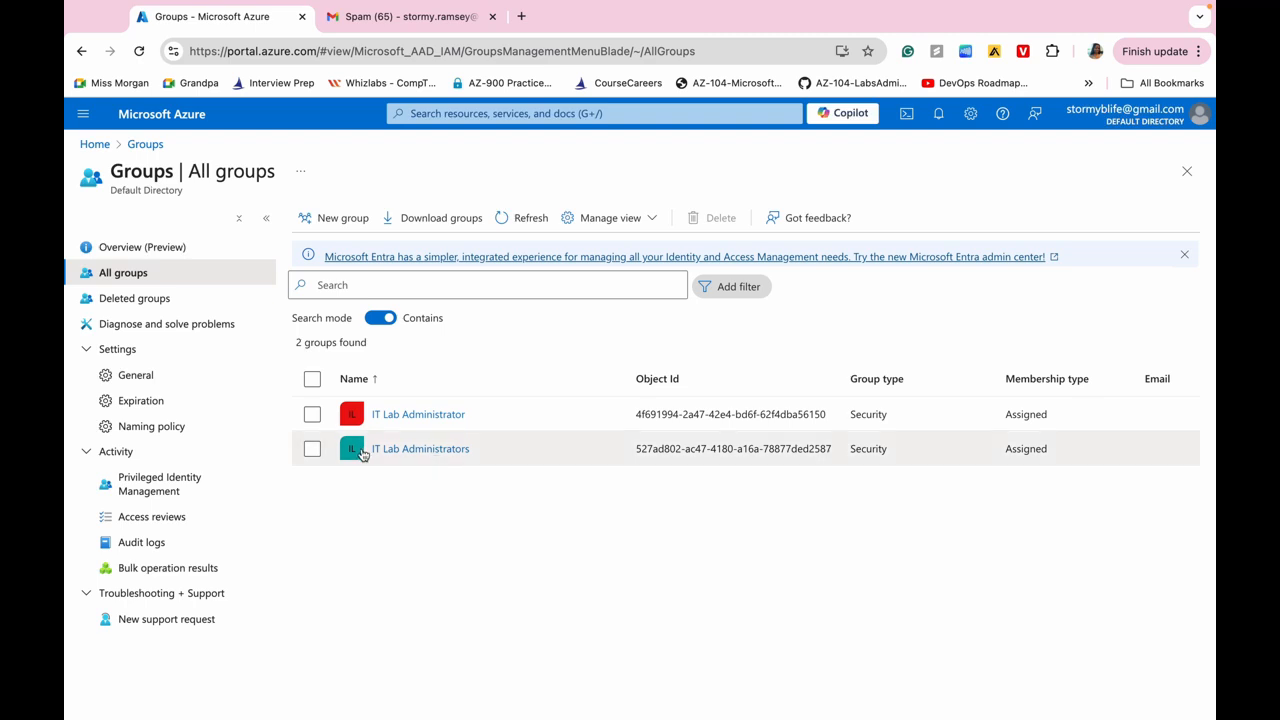
pyautogui.click(418, 450)
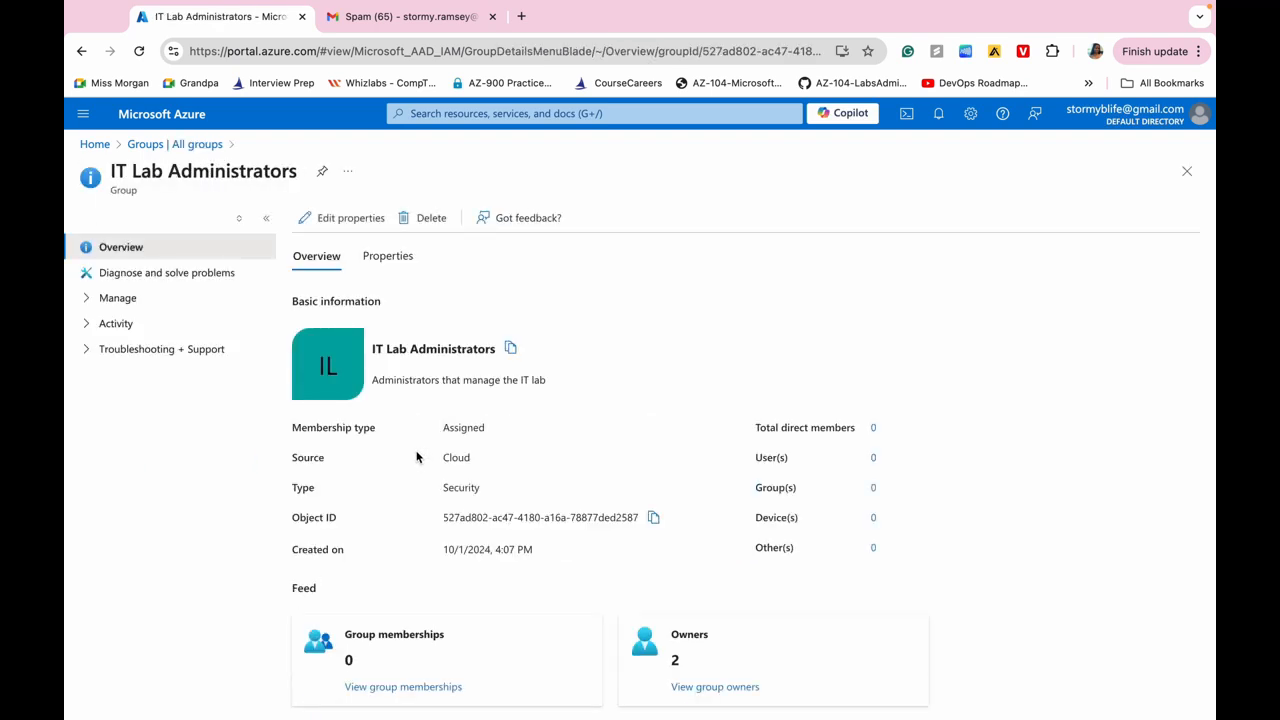
pyautogui.scroll(-2, 417, 400)
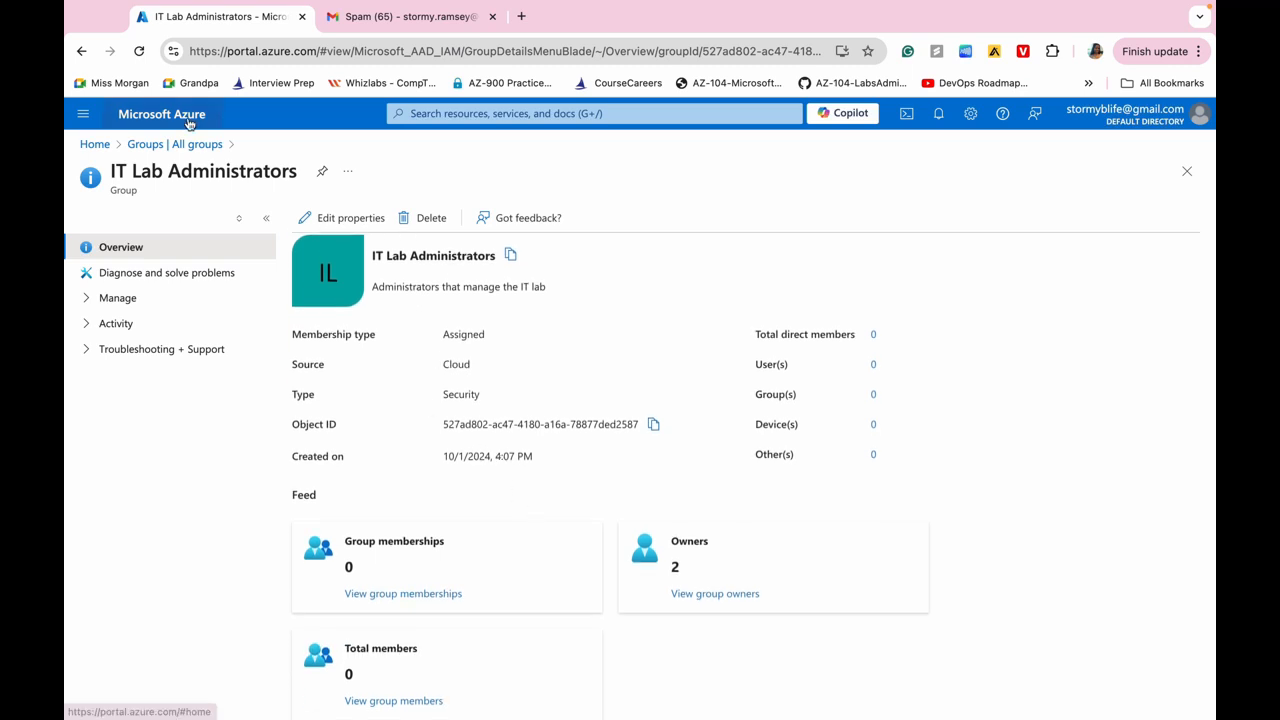
pyautogui.click(700, 593)
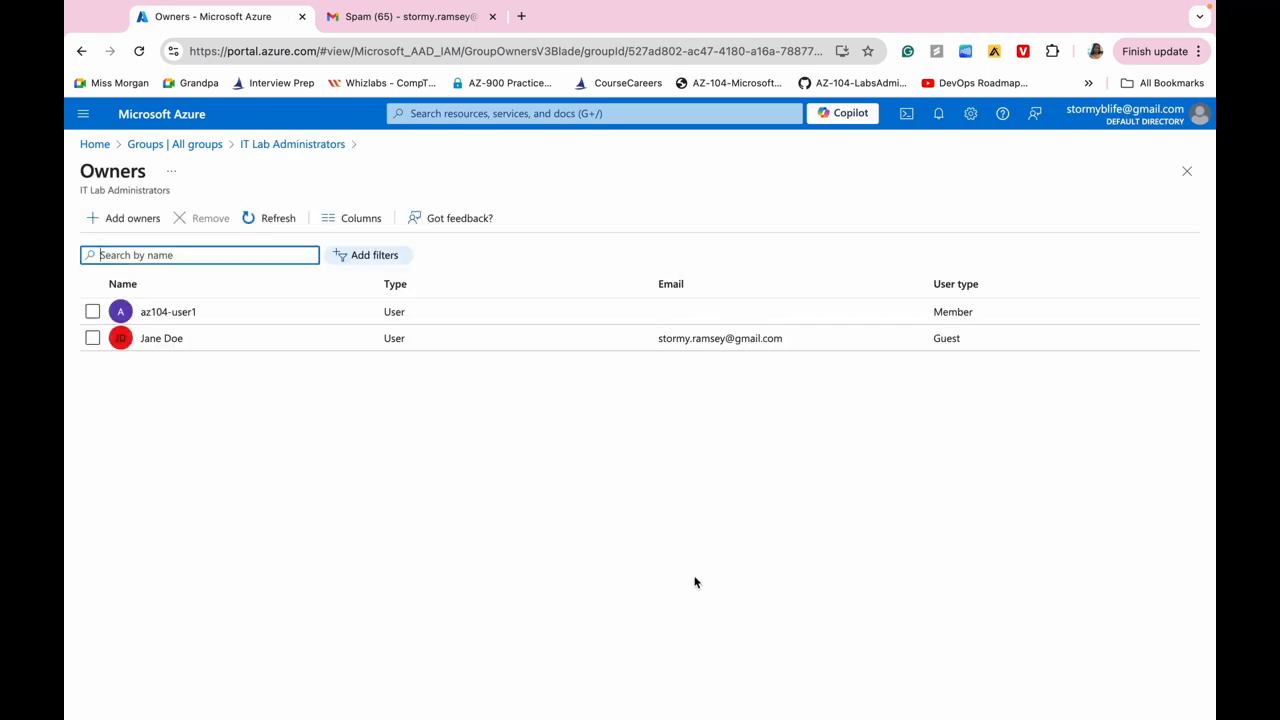
# Go back from the owners page, via the overview and All groups list, to a blank New Group form.
pyautogui.click(82, 52)
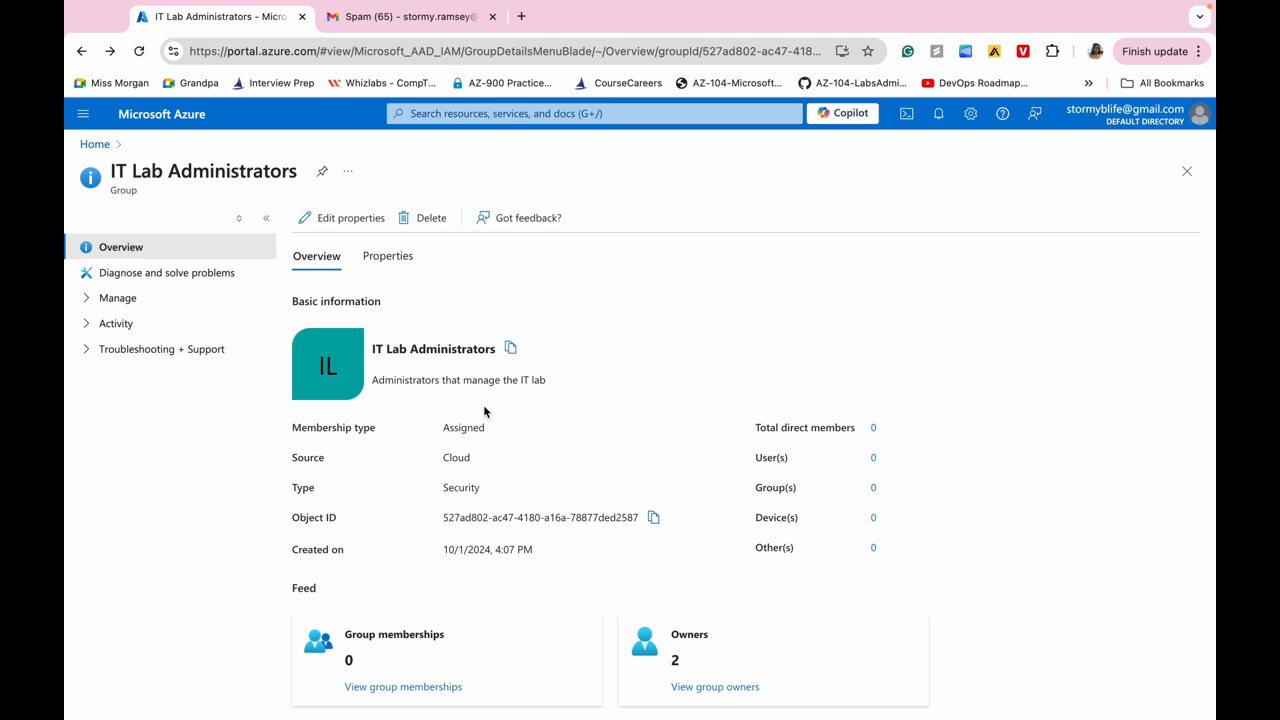
pyautogui.scroll(-2, 484, 410)
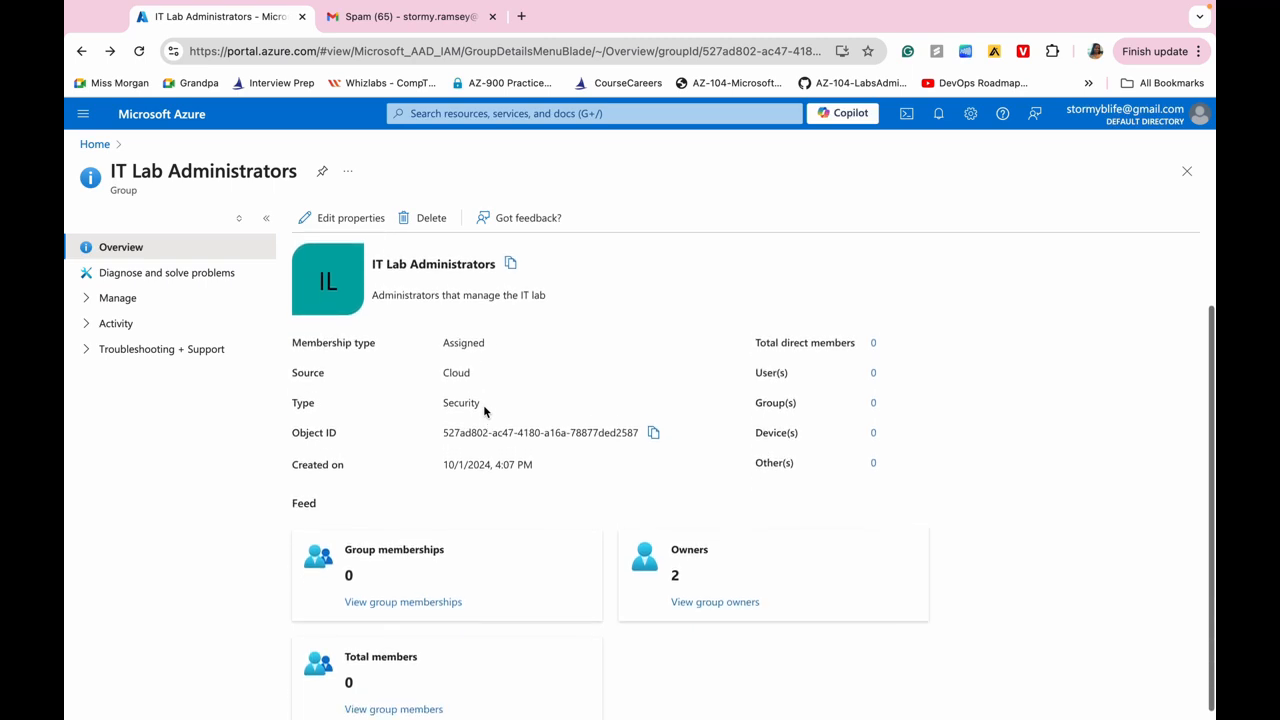
pyautogui.scroll(1, 483, 404)
pyautogui.hscroll(2, 483, 404)
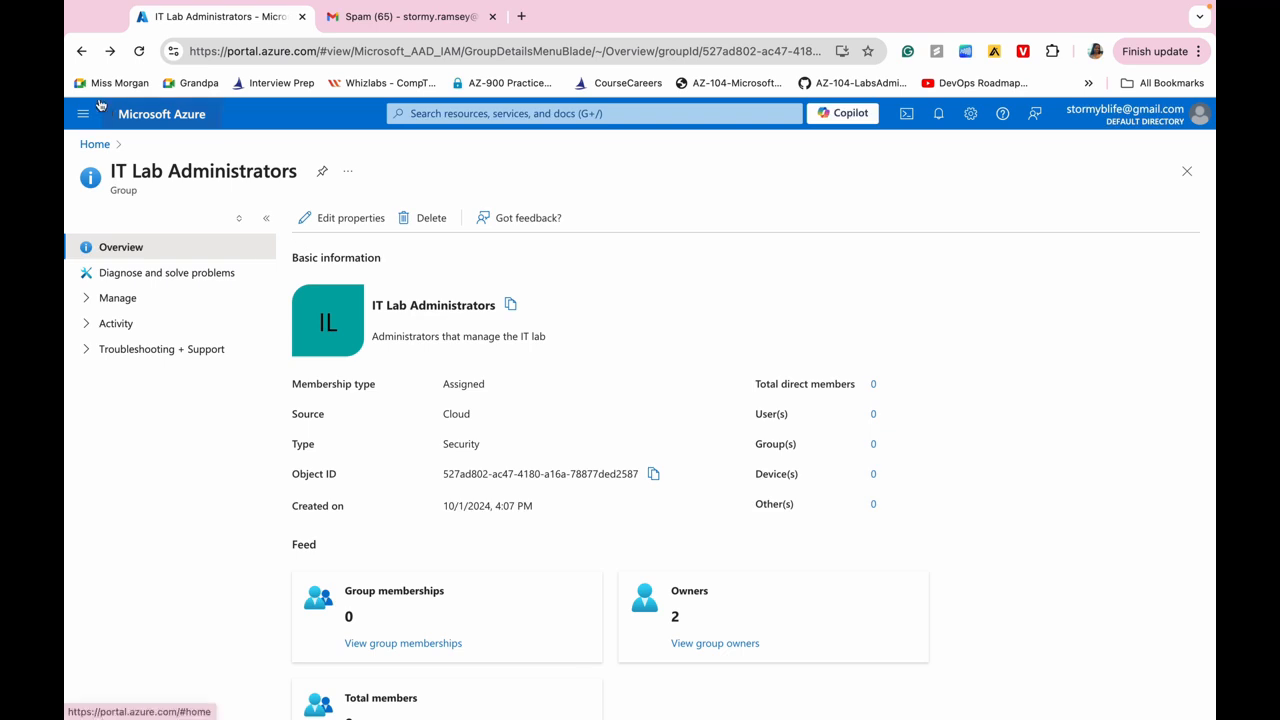
pyautogui.click(81, 52)
pyautogui.click(81, 52)
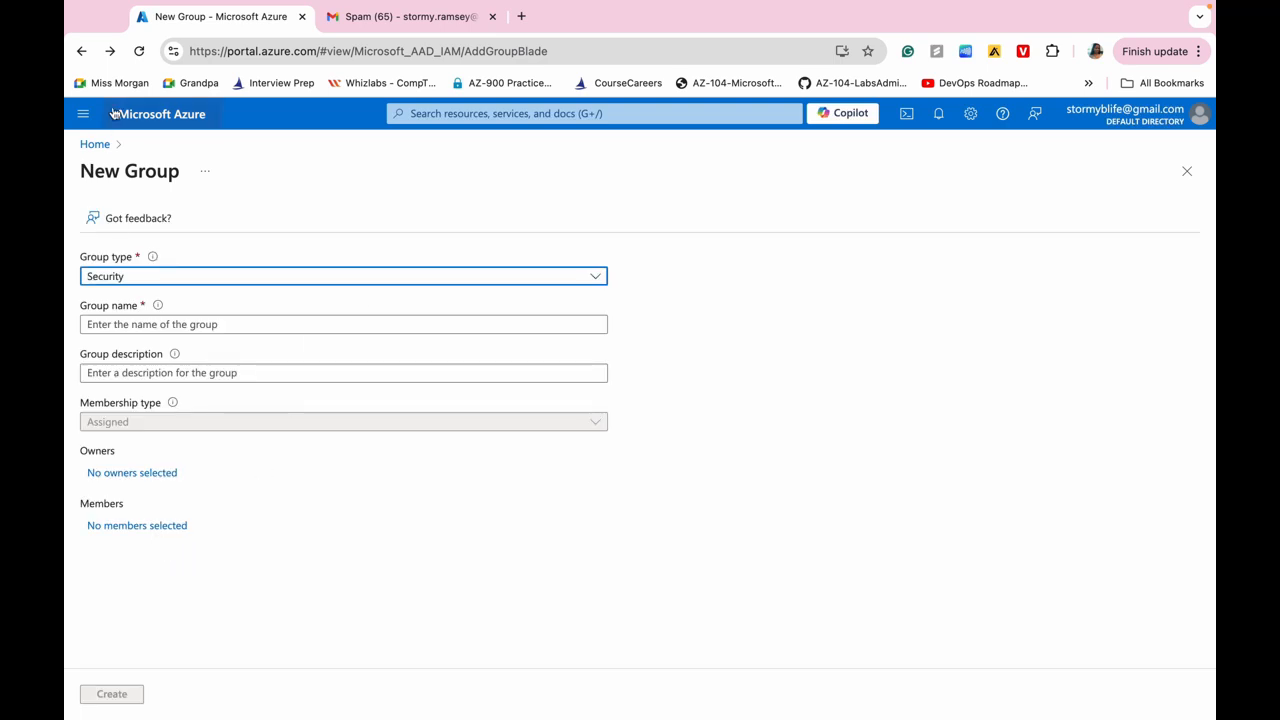
# Return to All groups and open the IT Lab Administrators overview, showing 2 owners and 0 members.
pyautogui.click(110, 51)
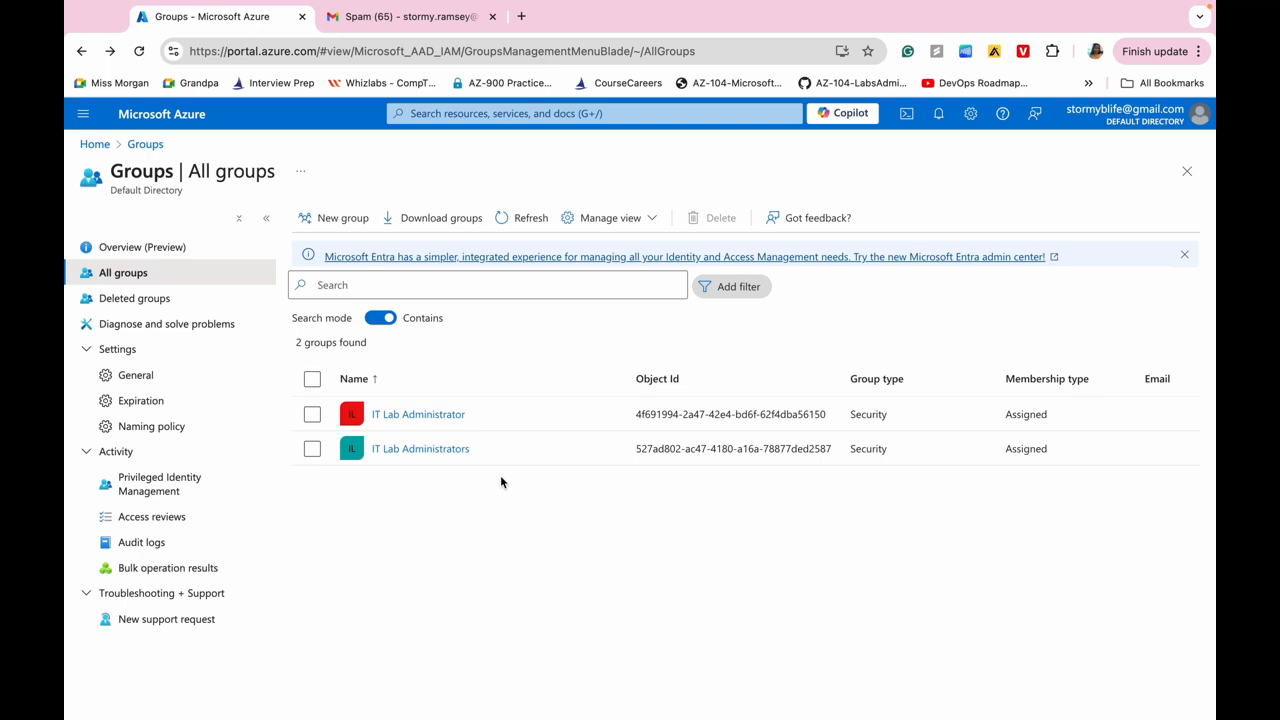
pyautogui.click(421, 450)
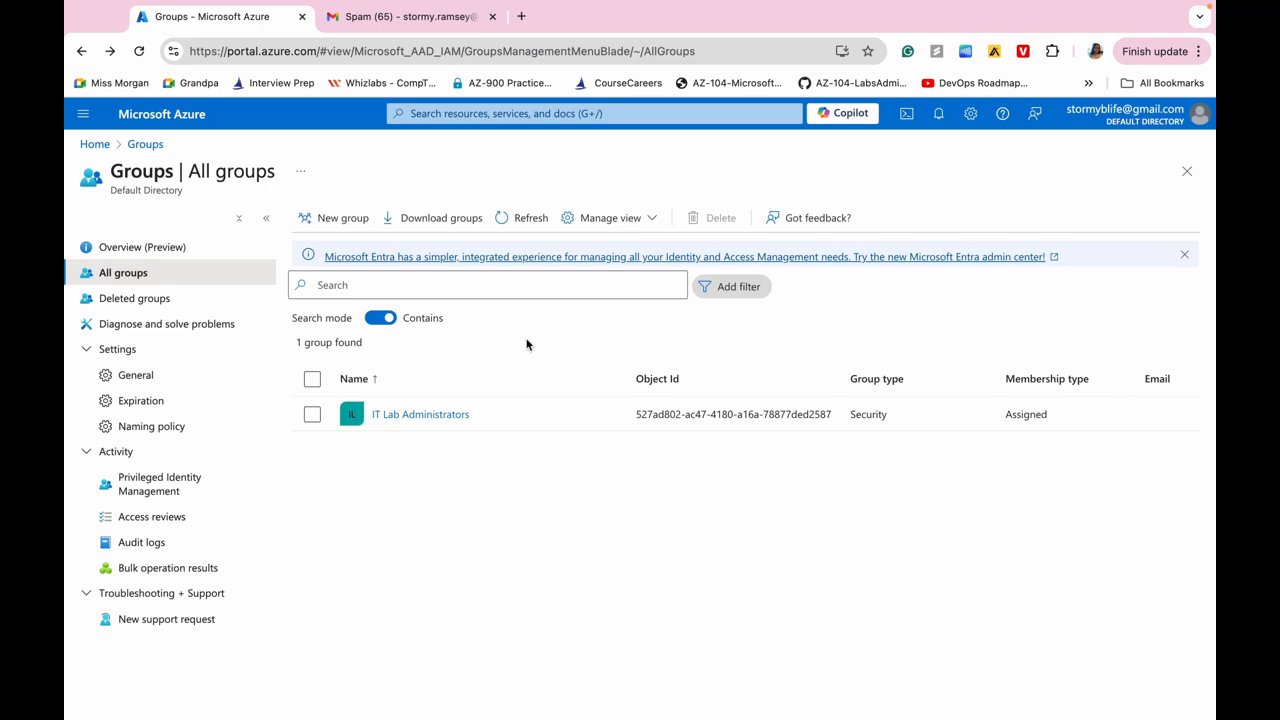
pyautogui.click(437, 418)
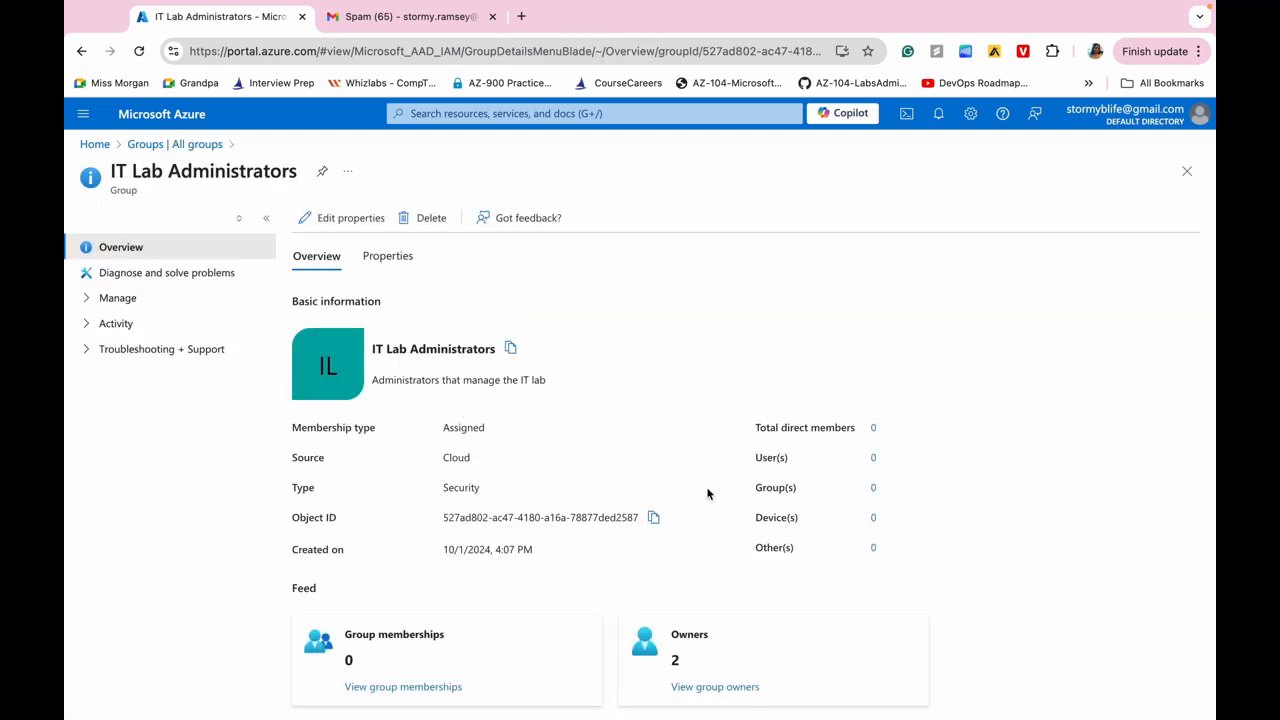
# Show the IT Lab Administrators owners: az104-user1 as Member and the invited Guest.
pyautogui.scroll(-2, 708, 492)
pyautogui.click(732, 594)
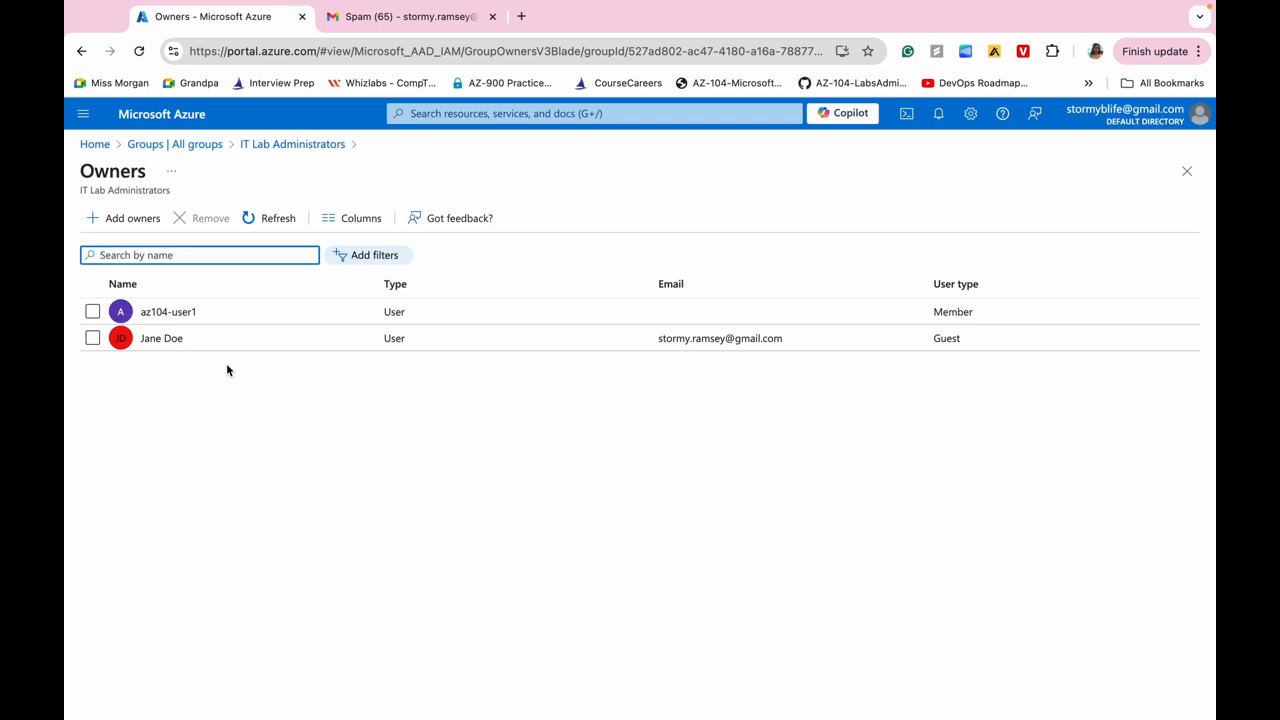
pyautogui.click(482, 486)
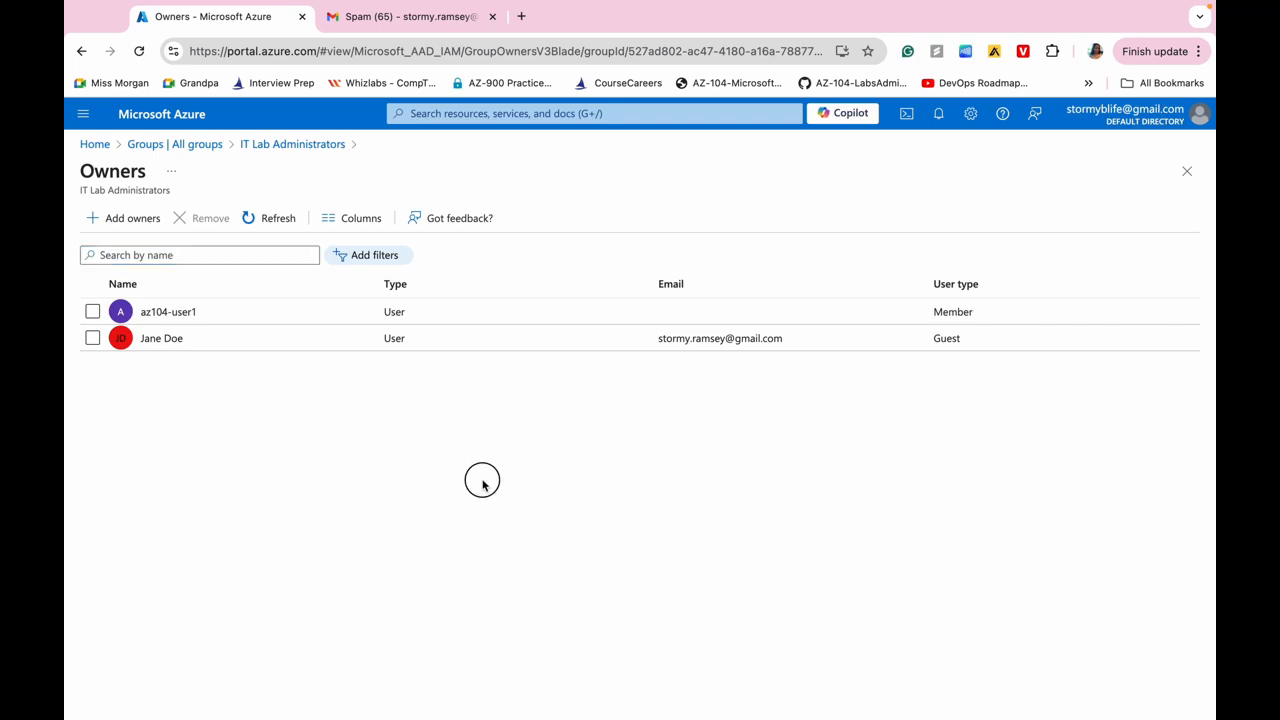